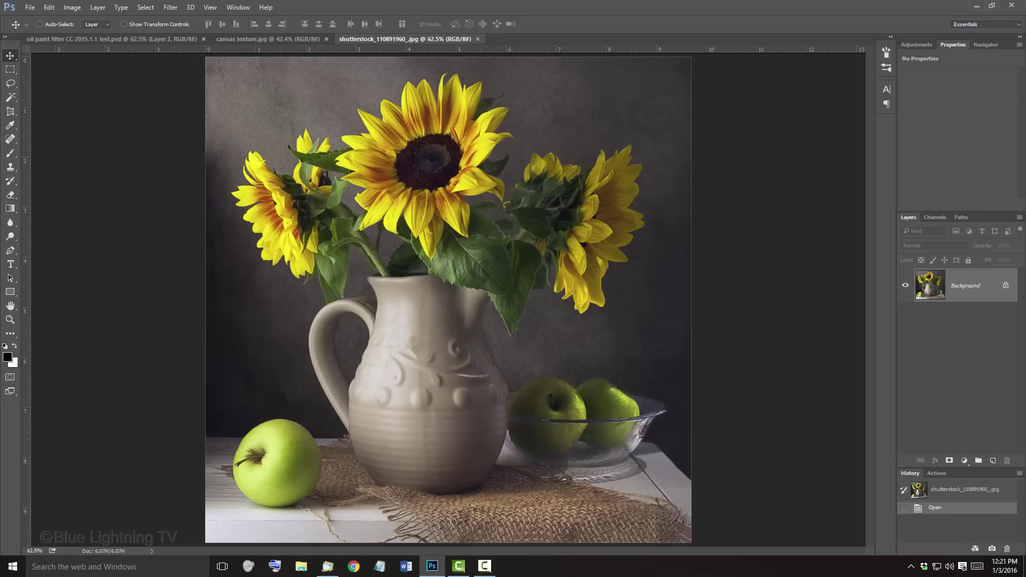
{"action": "key", "text": "ctrl+alt+i"}
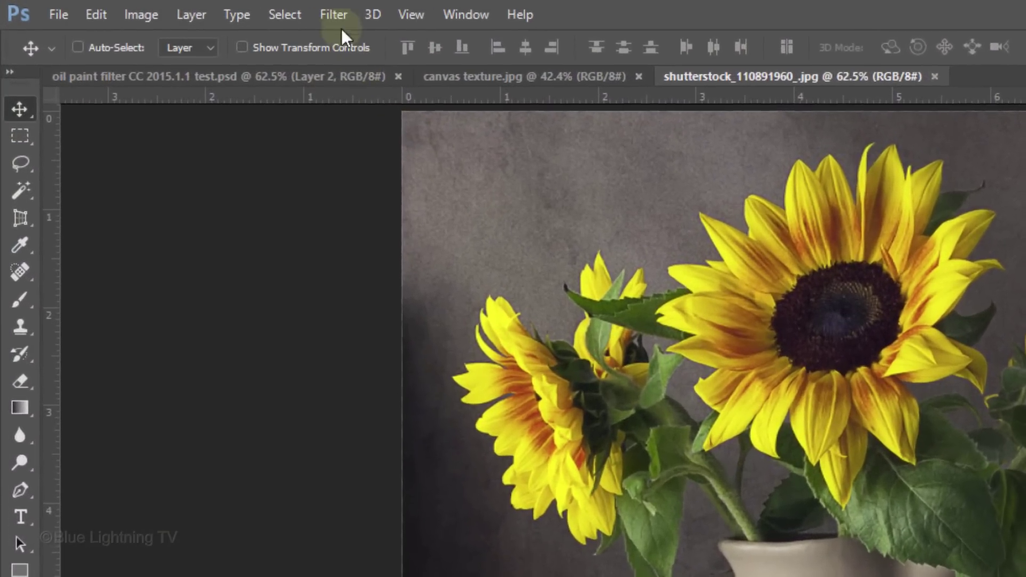
- Look through the Filter menu and close it without applying a filter
{"action": "left_click", "coordinate": [170, 8]}
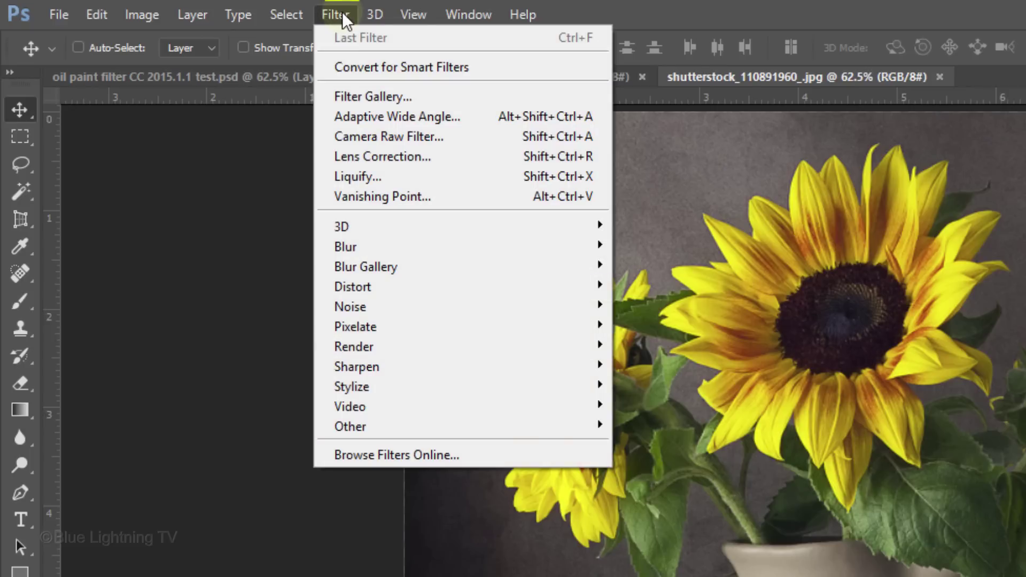
{"action": "mouse_move", "coordinate": [358, 387]}
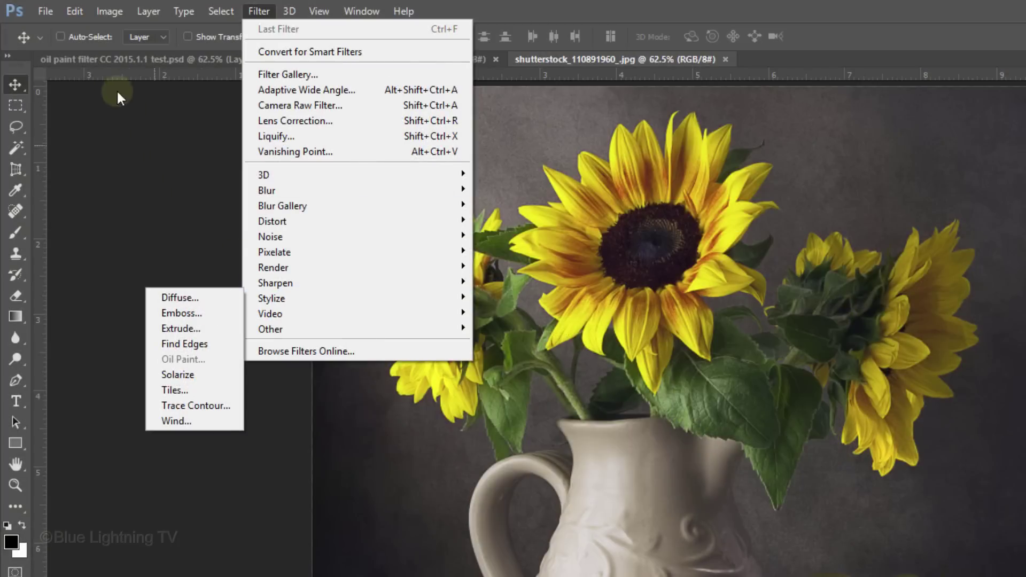
{"action": "key", "text": "Escape"}
- Enable Use OpenCL in Performance's Advanced Graphics Processor Settings and confirm both dialogs
{"action": "left_click", "coordinate": [79, 13]}
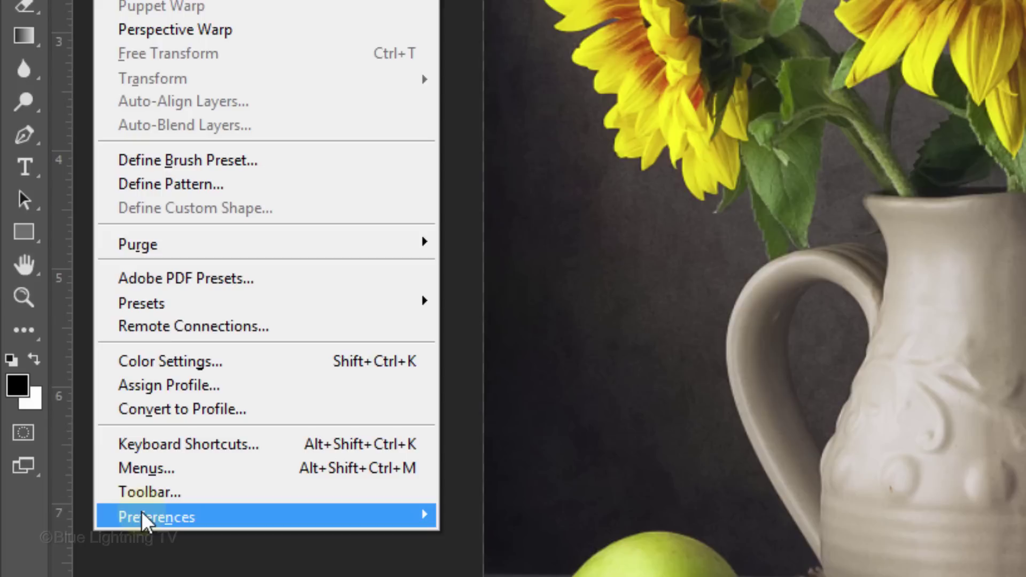
{"action": "mouse_move", "coordinate": [142, 511]}
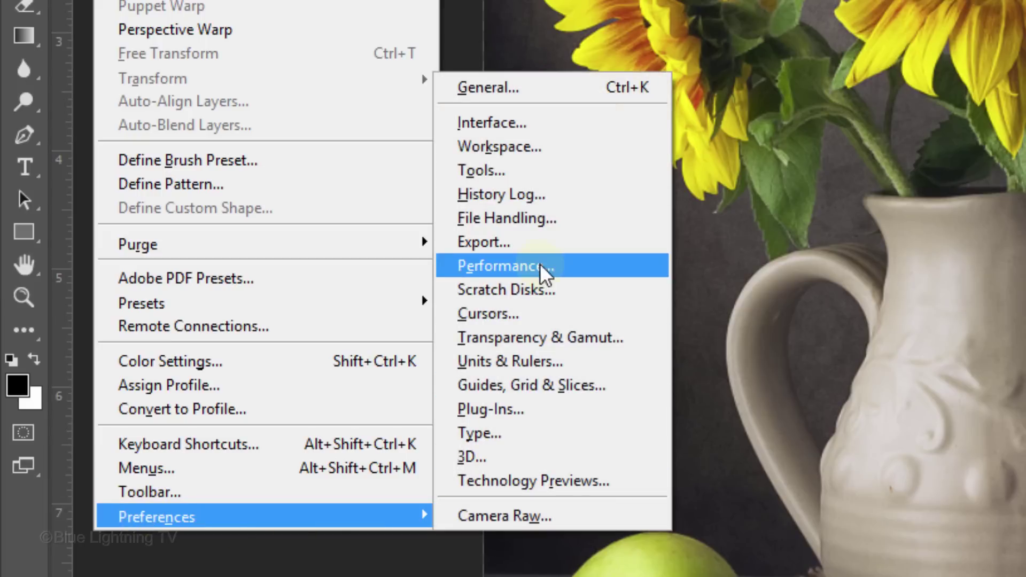
{"action": "left_click", "coordinate": [539, 264]}
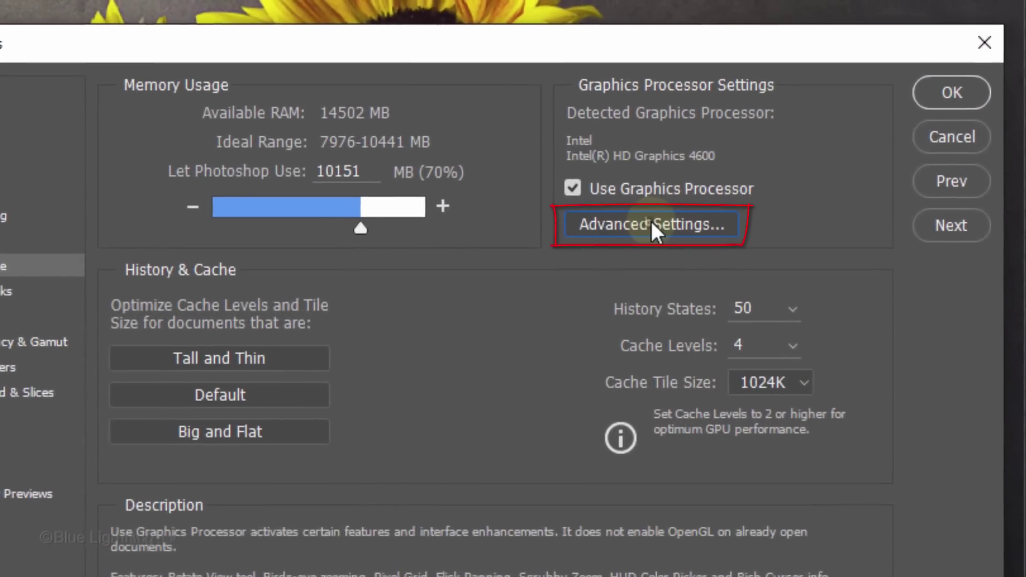
{"action": "left_click", "coordinate": [651, 223]}
{"action": "left_click", "coordinate": [371, 309]}
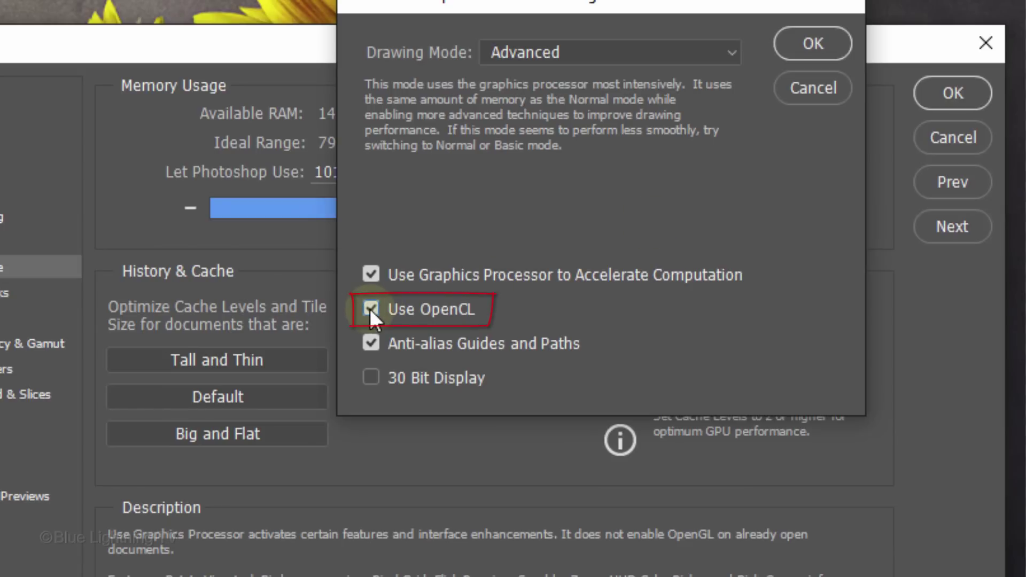
{"action": "left_click", "coordinate": [796, 40]}
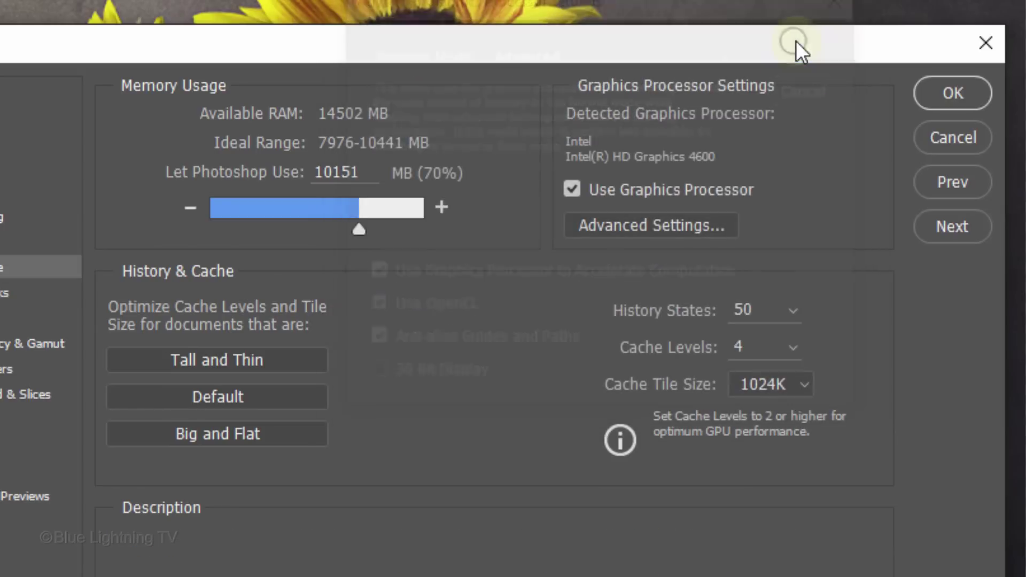
{"action": "left_click", "coordinate": [960, 95]}
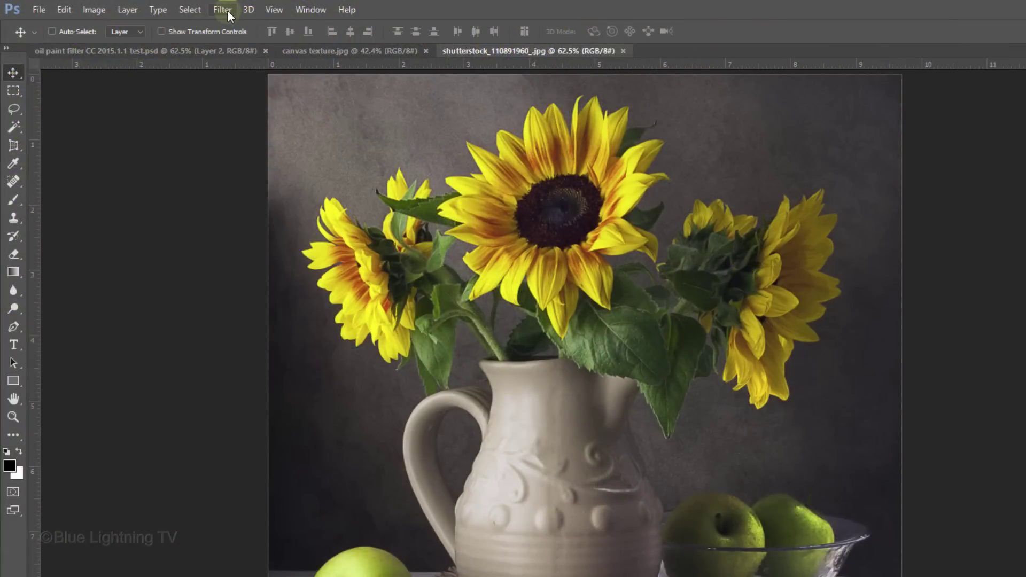
{"action": "left_click", "coordinate": [228, 11]}
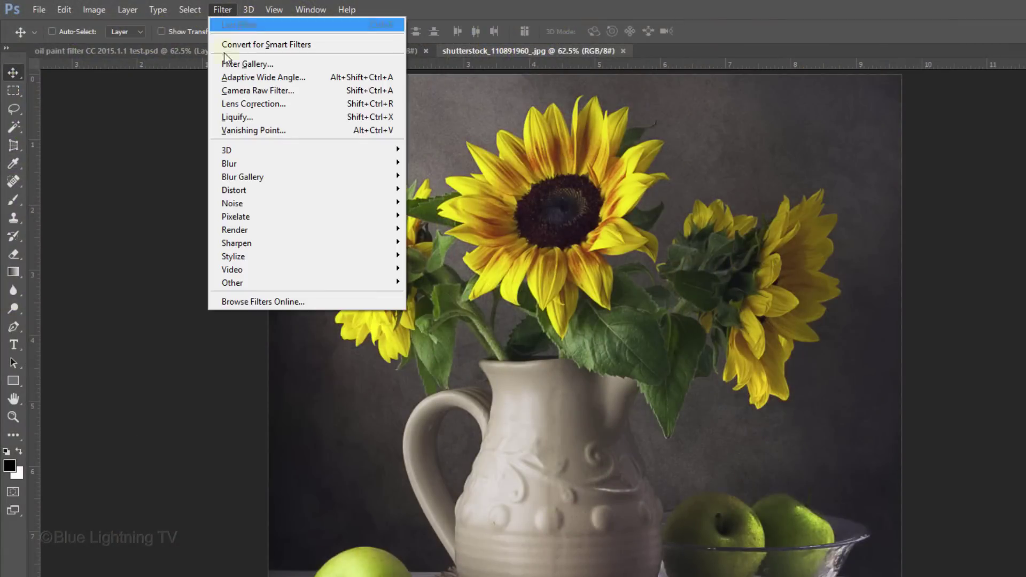
{"action": "mouse_move", "coordinate": [227, 255]}
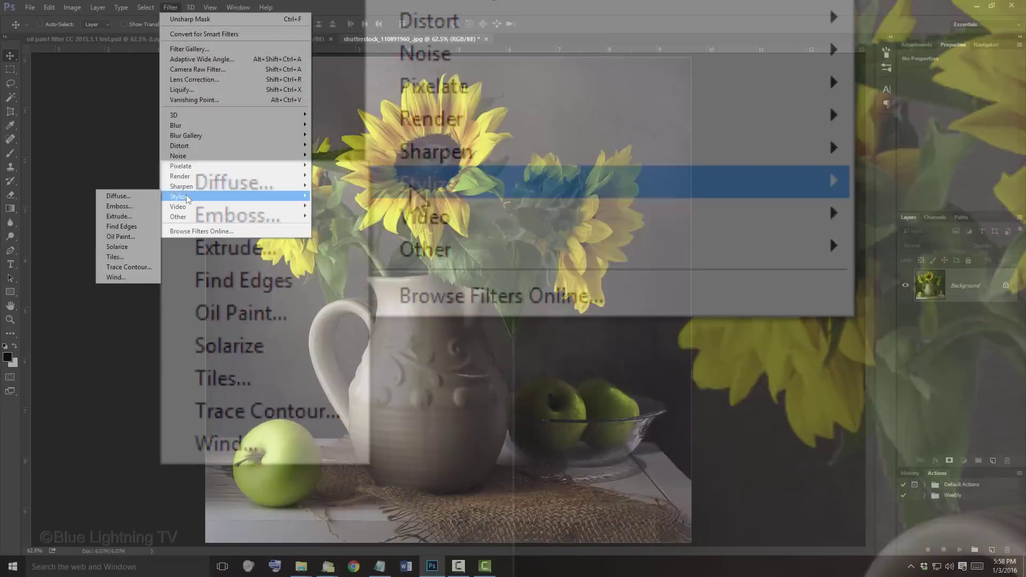
{"action": "key", "text": "Escape"}
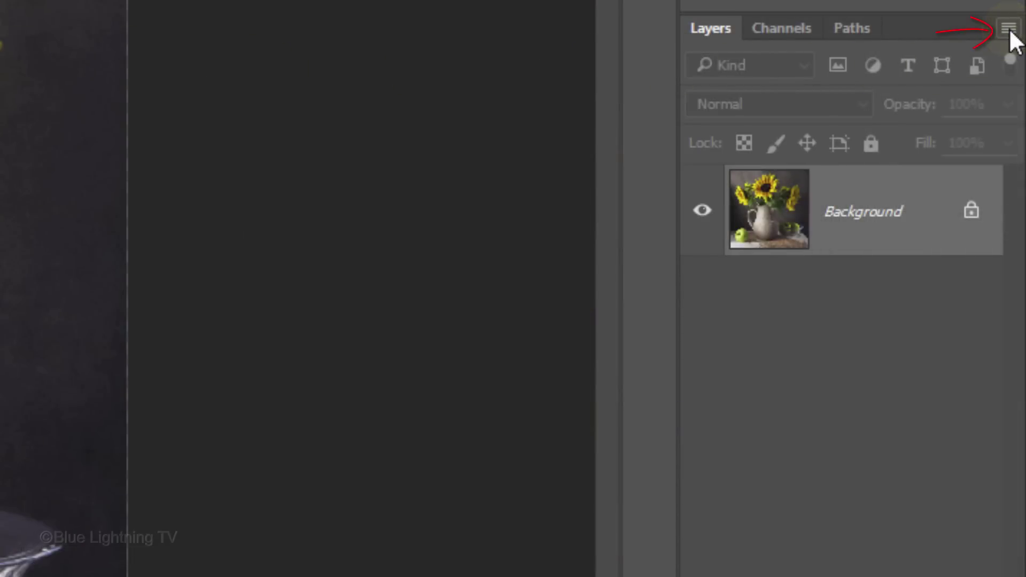
- Convert Layer 0 to a smart object and add a Vibrance layer at Vibrance +100, Saturation +100
{"action": "left_click", "coordinate": [1008, 30]}
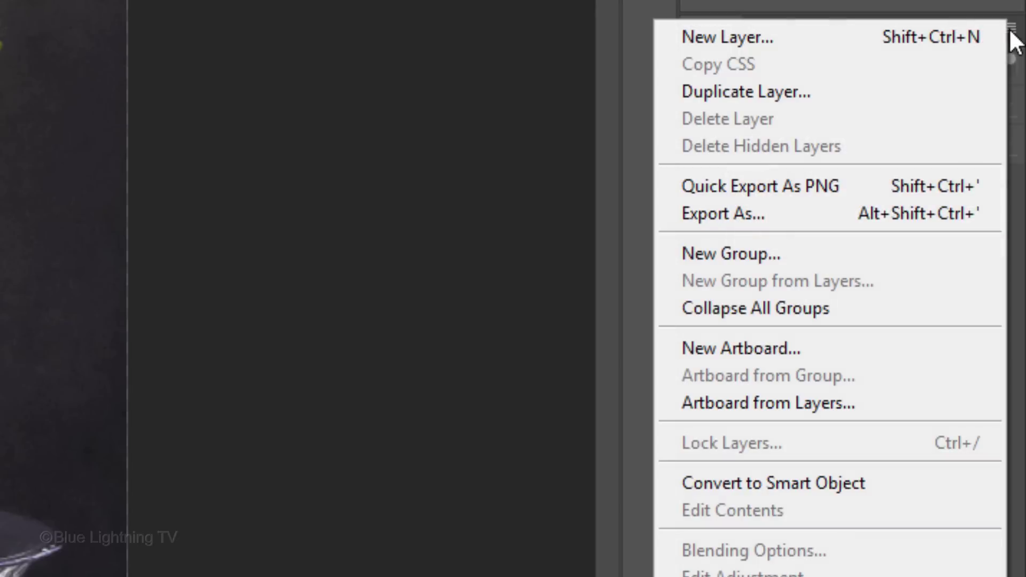
{"action": "left_click", "coordinate": [860, 488]}
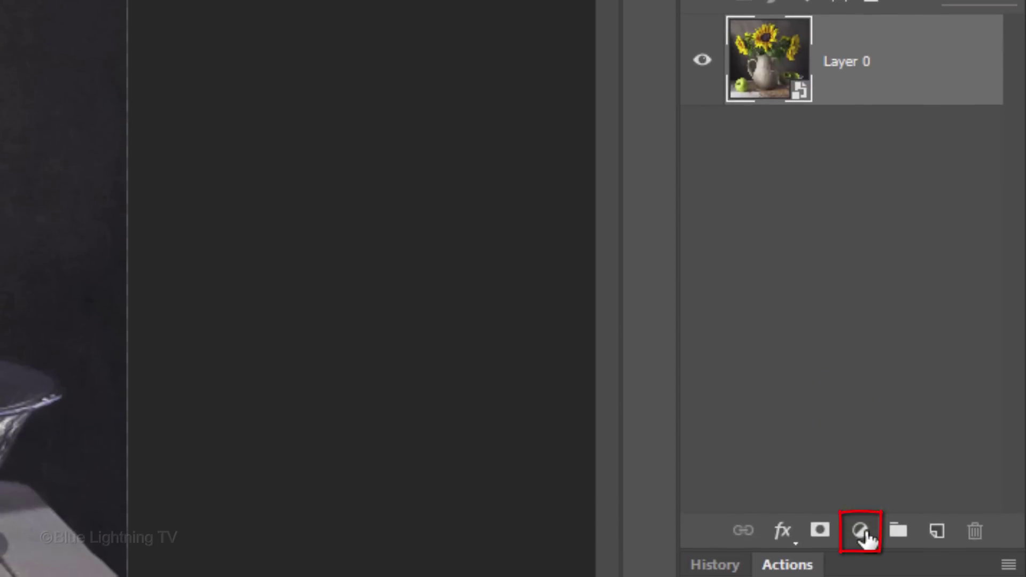
{"action": "left_click", "coordinate": [861, 531]}
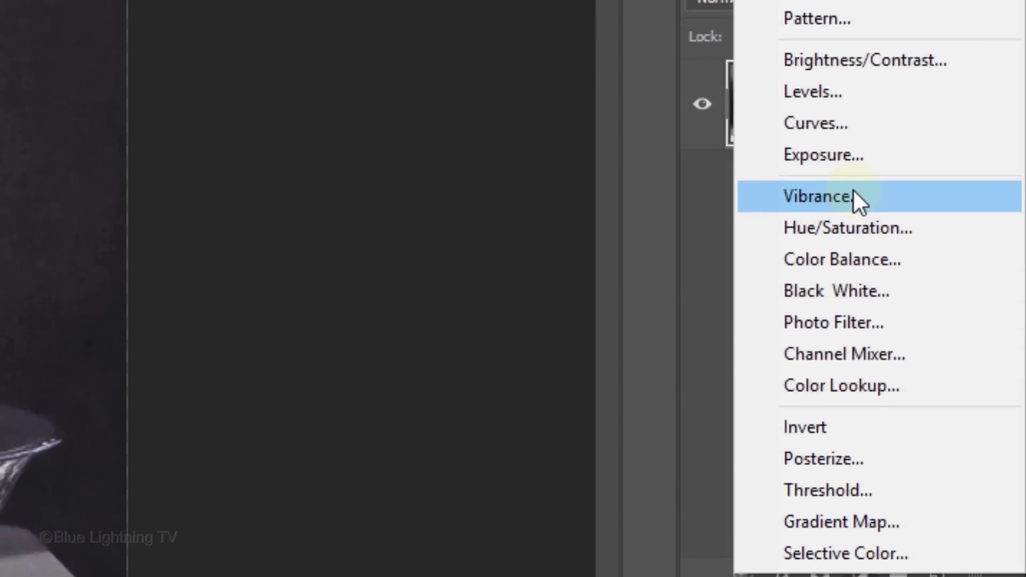
{"action": "left_click", "coordinate": [853, 152]}
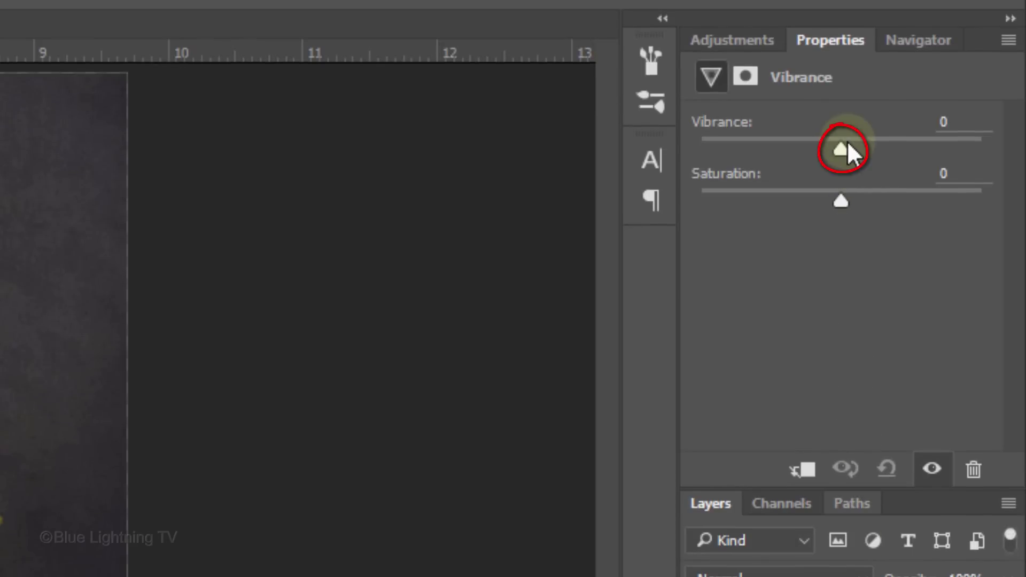
{"action": "left_click_drag", "start_coordinate": [840, 150], "coordinate": [1020, 127]}
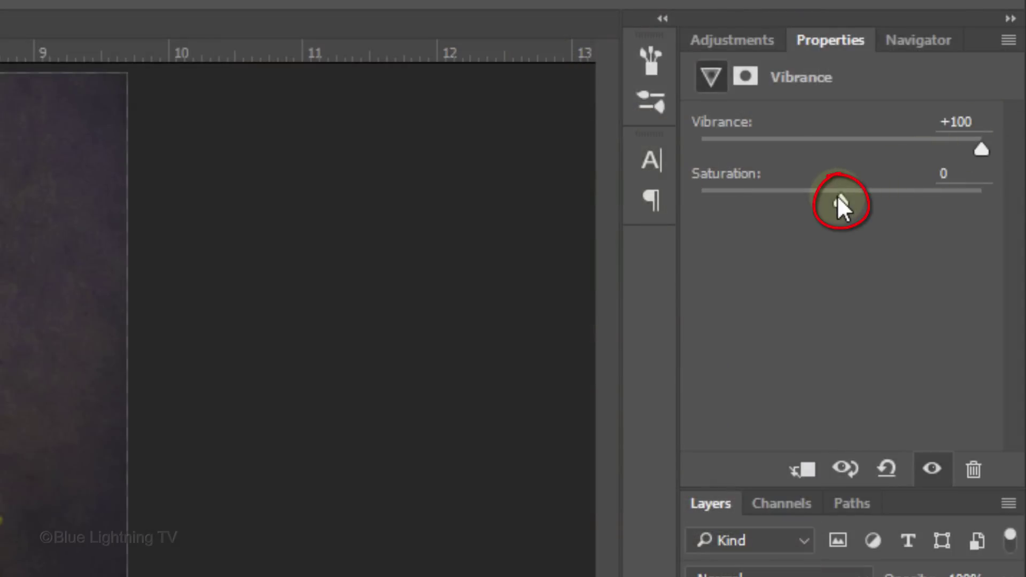
{"action": "left_click_drag", "start_coordinate": [837, 194], "coordinate": [1015, 188]}
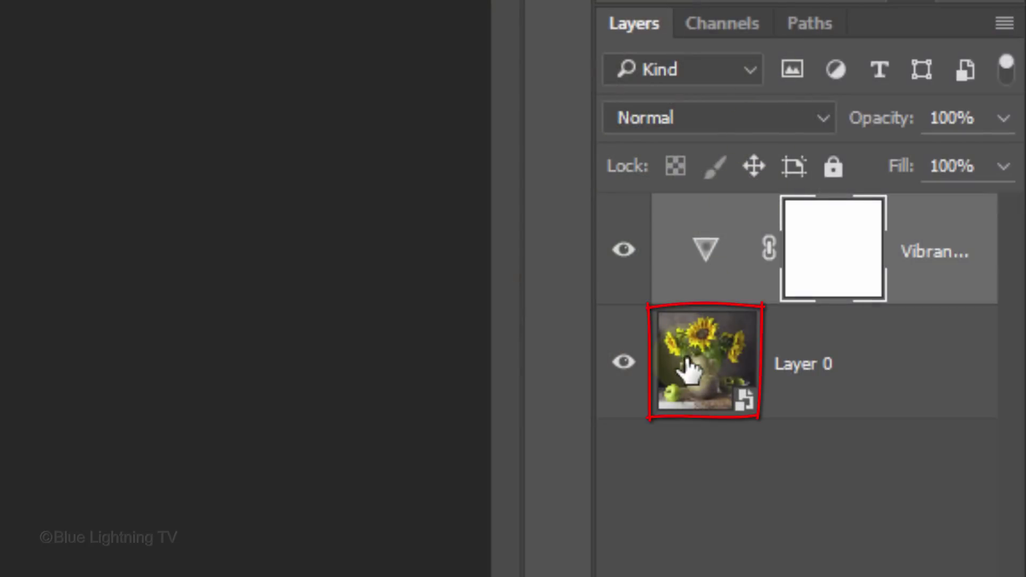
- Open Liquify on Layer 0 and set the Forward Warp brush to size 80
{"action": "left_click", "coordinate": [689, 369]}
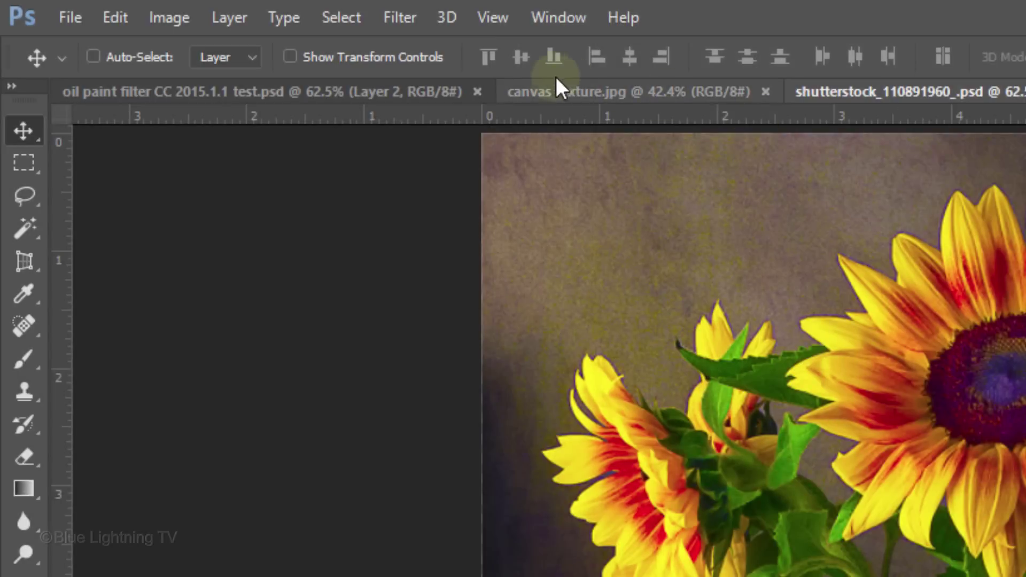
{"action": "left_click", "coordinate": [407, 17]}
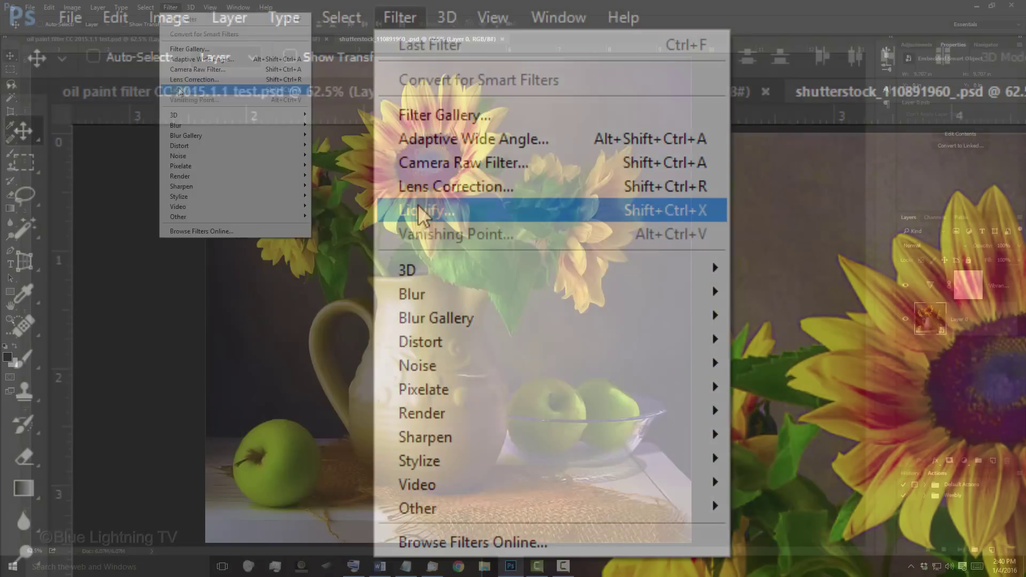
{"action": "left_click", "coordinate": [422, 210]}
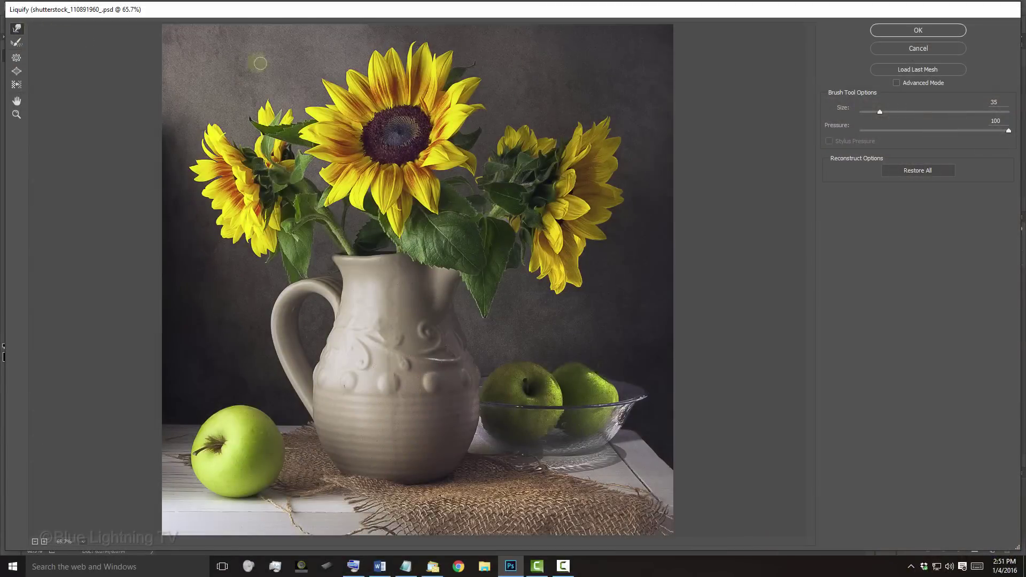
{"action": "key", "text": "bracketright"}
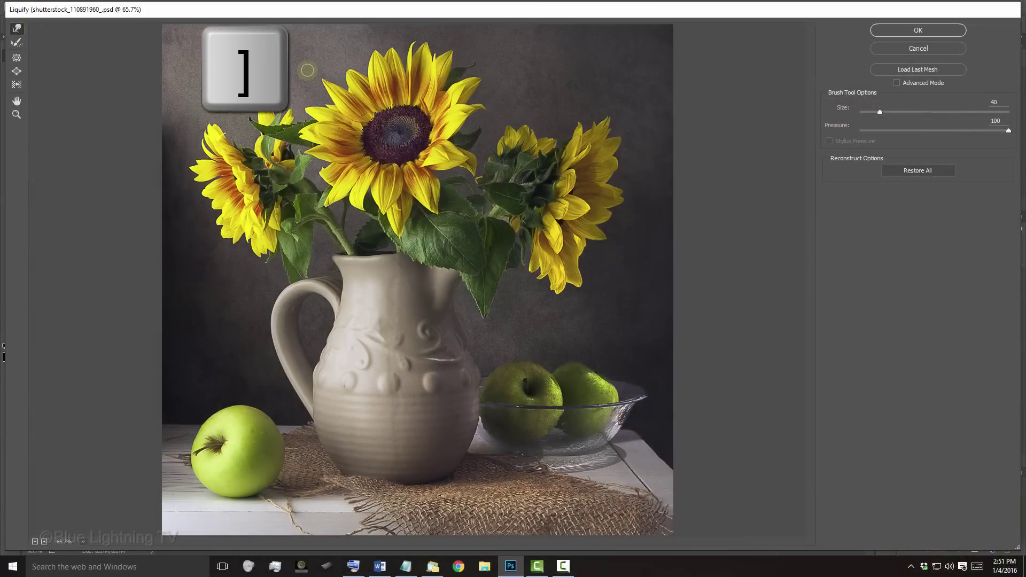
{"action": "key", "text": "bracketleft"}
{"action": "key", "text": "bracketright"}
{"action": "key", "text": "bracketright"}
{"action": "key", "text": "bracketright"}
{"action": "key", "text": "bracketright"}
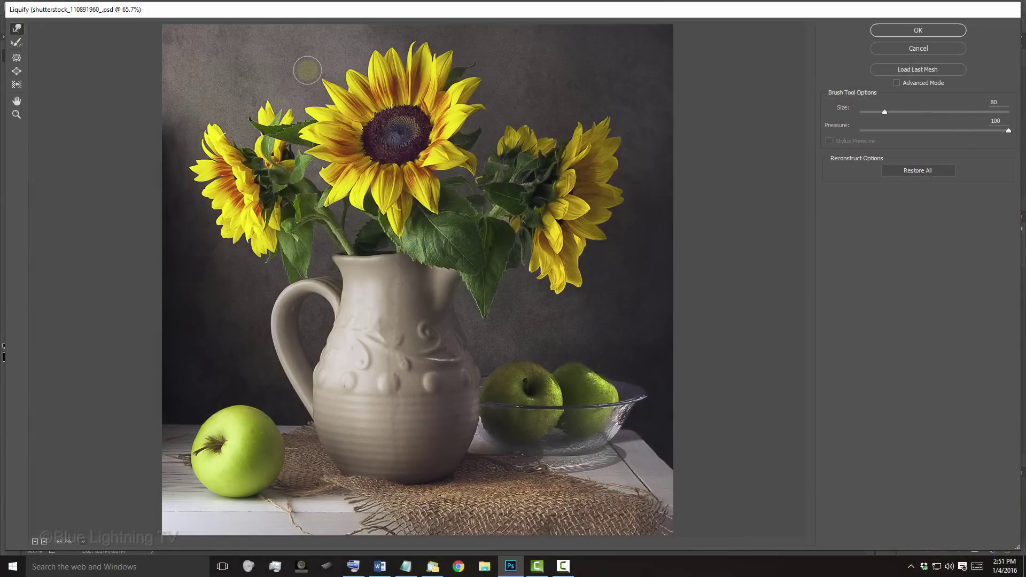
- Push the central and left sunflowers' upper petals outward and curl the left flower's outer petals
{"action": "mouse_move", "coordinate": [330, 90]}
{"action": "left_mouse_down"}
{"action": "mouse_move", "coordinate": [314, 68]}
{"action": "mouse_move", "coordinate": [374, 59]}
{"action": "mouse_move", "coordinate": [374, 24]}
{"action": "mouse_move", "coordinate": [423, 44]}
{"action": "mouse_move", "coordinate": [435, 27]}
{"action": "mouse_move", "coordinate": [470, 49]}
{"action": "mouse_move", "coordinate": [445, 62]}
{"action": "mouse_move", "coordinate": [435, 49]}
{"action": "mouse_move", "coordinate": [473, 85]}
{"action": "mouse_move", "coordinate": [513, 46]}
{"action": "left_mouse_up"}
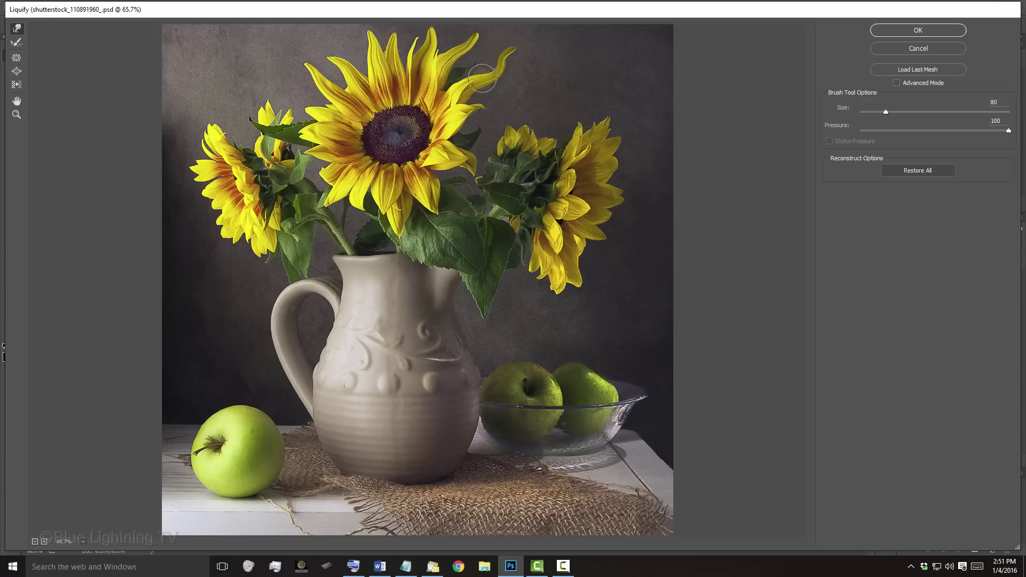
{"action": "left_click_drag", "start_coordinate": [482, 78], "coordinate": [513, 46]}
{"action": "mouse_move", "coordinate": [484, 95]}
{"action": "left_mouse_down"}
{"action": "mouse_move", "coordinate": [520, 96]}
{"action": "mouse_move", "coordinate": [513, 115]}
{"action": "left_mouse_up"}
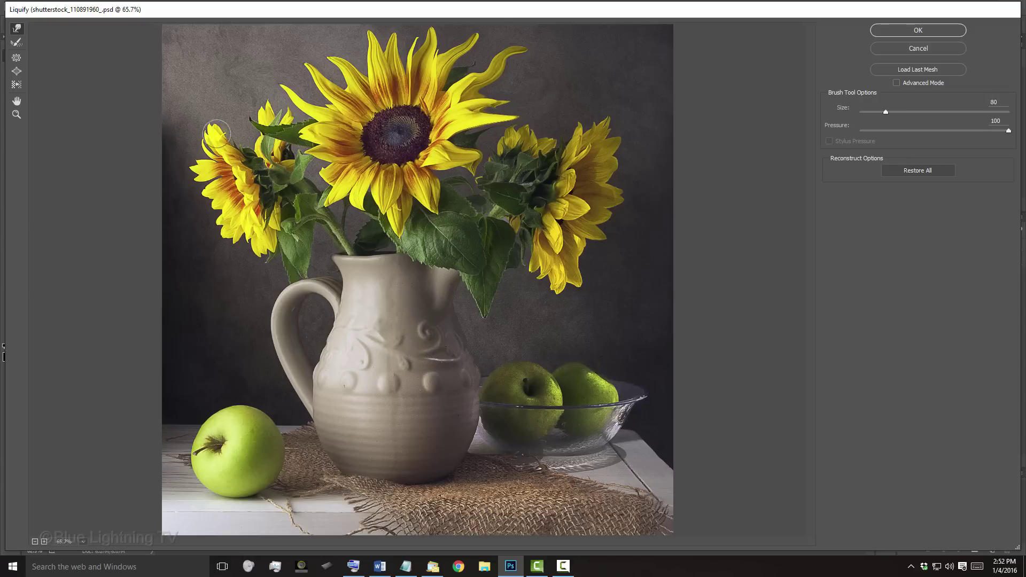
{"action": "mouse_move", "coordinate": [216, 134]}
{"action": "left_mouse_down"}
{"action": "mouse_move", "coordinate": [214, 69]}
{"action": "mouse_move", "coordinate": [267, 99]}
{"action": "mouse_move", "coordinate": [258, 112]}
{"action": "mouse_move", "coordinate": [288, 91]}
{"action": "left_mouse_up"}
{"action": "left_click_drag", "start_coordinate": [206, 161], "coordinate": [181, 115]}
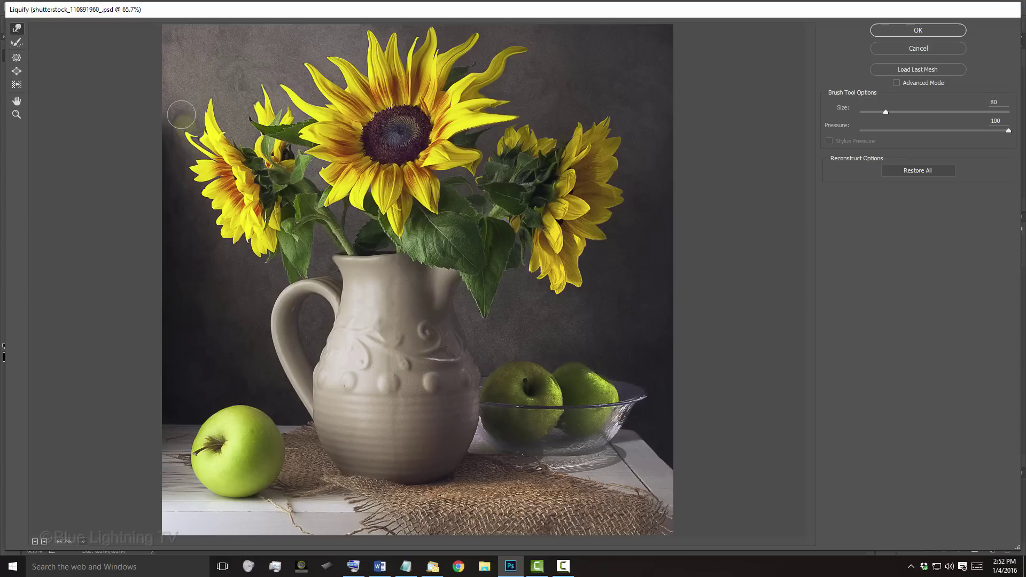
{"action": "left_click_drag", "start_coordinate": [209, 155], "coordinate": [182, 123]}
{"action": "left_click_drag", "start_coordinate": [217, 182], "coordinate": [201, 166]}
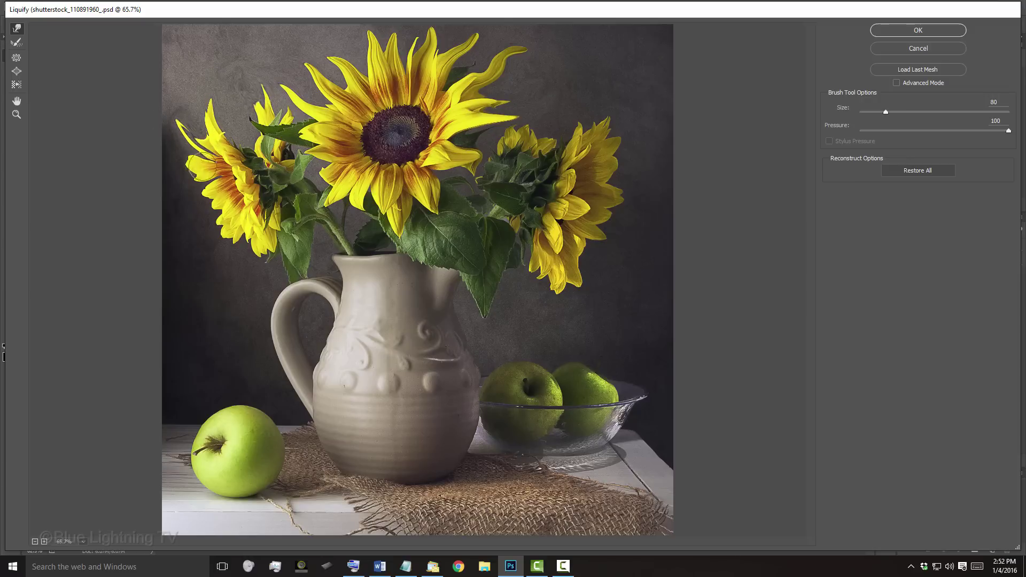
- Stretch the right sunflower's upper and side petals outward and pull its lower petals and leaf down
{"action": "mouse_move", "coordinate": [566, 126]}
{"action": "left_mouse_down"}
{"action": "mouse_move", "coordinate": [623, 103]}
{"action": "mouse_move", "coordinate": [649, 123]}
{"action": "left_mouse_up"}
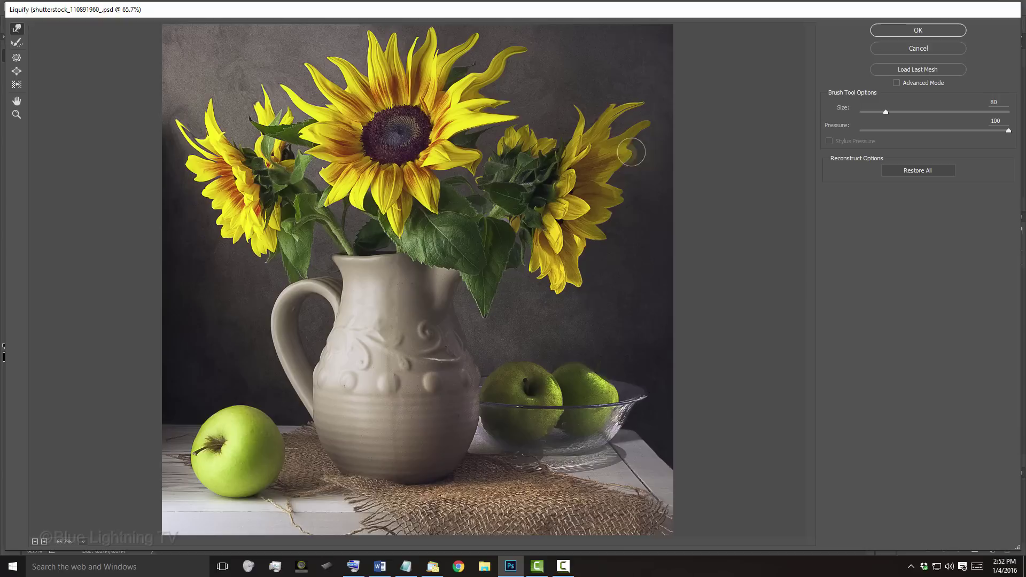
{"action": "left_click_drag", "start_coordinate": [614, 179], "coordinate": [649, 185]}
{"action": "mouse_move", "coordinate": [609, 213]}
{"action": "left_mouse_down"}
{"action": "mouse_move", "coordinate": [658, 256]}
{"action": "mouse_move", "coordinate": [606, 248]}
{"action": "mouse_move", "coordinate": [575, 259]}
{"action": "mouse_move", "coordinate": [599, 317]}
{"action": "left_mouse_up"}
{"action": "left_click_drag", "start_coordinate": [539, 278], "coordinate": [528, 321]}
{"action": "mouse_move", "coordinate": [545, 252]}
{"action": "left_mouse_down"}
{"action": "mouse_move", "coordinate": [534, 299]}
{"action": "mouse_move", "coordinate": [492, 339]}
{"action": "left_mouse_up"}
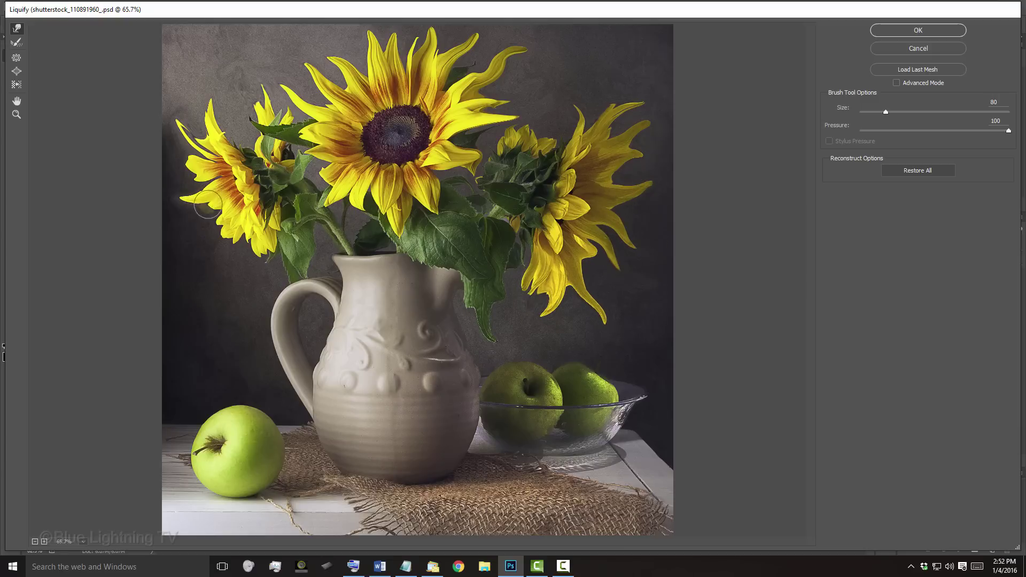
- Pull the left sunflower's lower-left petals and the central flower's lower petals downward
{"action": "mouse_move", "coordinate": [207, 204]}
{"action": "left_mouse_down"}
{"action": "mouse_move", "coordinate": [204, 244]}
{"action": "mouse_move", "coordinate": [183, 251]}
{"action": "mouse_move", "coordinate": [221, 225]}
{"action": "mouse_move", "coordinate": [211, 264]}
{"action": "left_mouse_up"}
{"action": "mouse_move", "coordinate": [235, 225]}
{"action": "left_mouse_down"}
{"action": "mouse_move", "coordinate": [234, 259]}
{"action": "mouse_move", "coordinate": [273, 262]}
{"action": "left_mouse_up"}
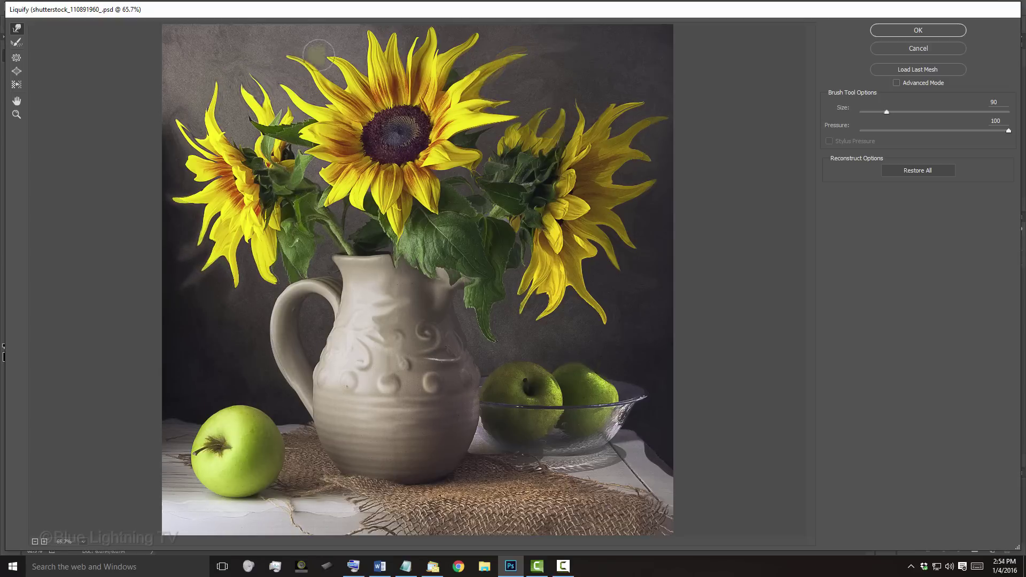
{"action": "mouse_move", "coordinate": [312, 160]}
{"action": "left_mouse_down"}
{"action": "mouse_move", "coordinate": [331, 186]}
{"action": "mouse_move", "coordinate": [334, 231]}
{"action": "left_mouse_up"}
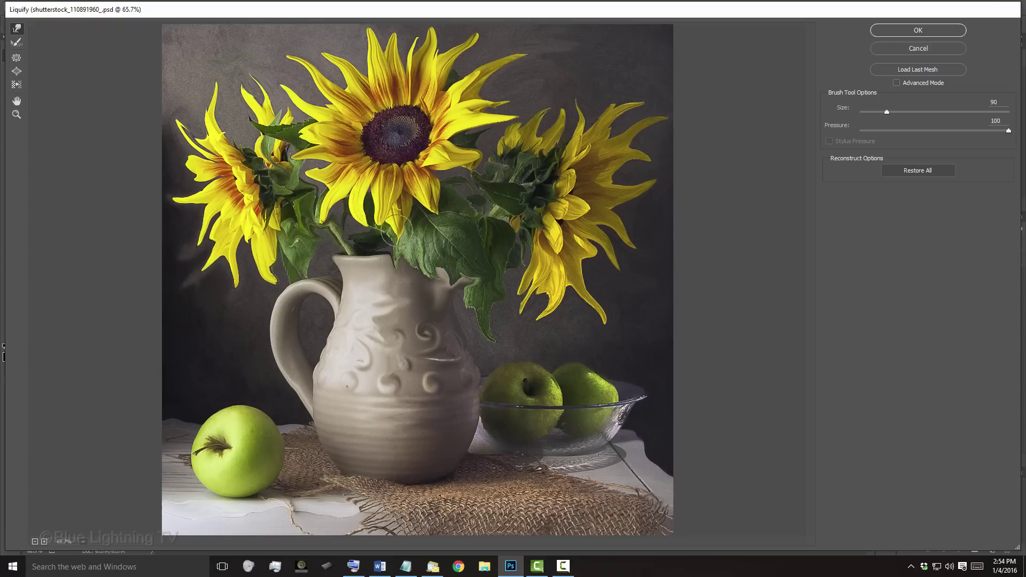
{"action": "left_click_drag", "start_coordinate": [428, 206], "coordinate": [453, 235]}
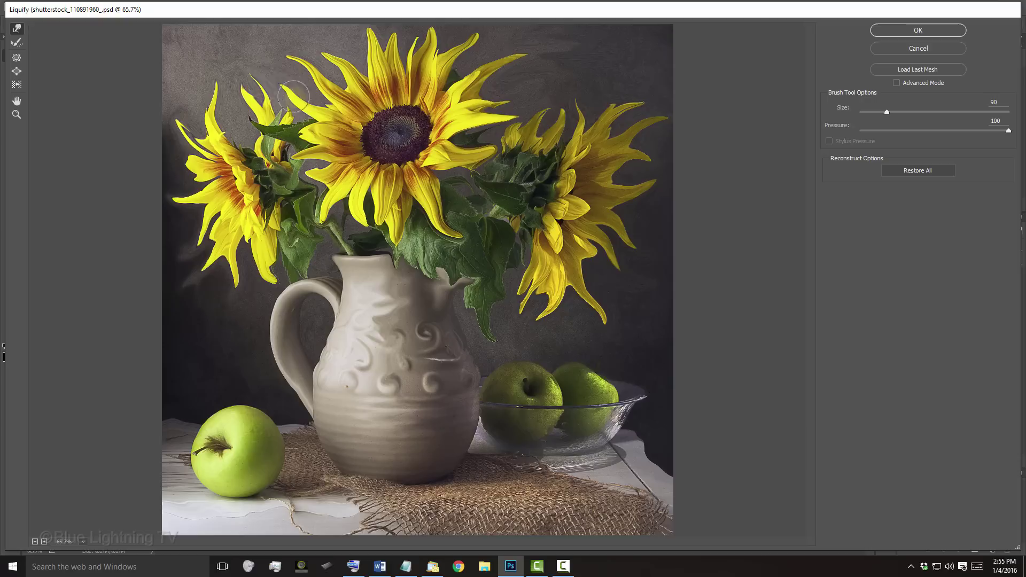
- Enlarge the central sunflower's dark centre with a size 45 brush and apply the warp
{"action": "key", "text": "["}
{"action": "key", "text": "["}
{"action": "key", "text": "["}
{"action": "key", "text": "["}
{"action": "key", "text": "["}
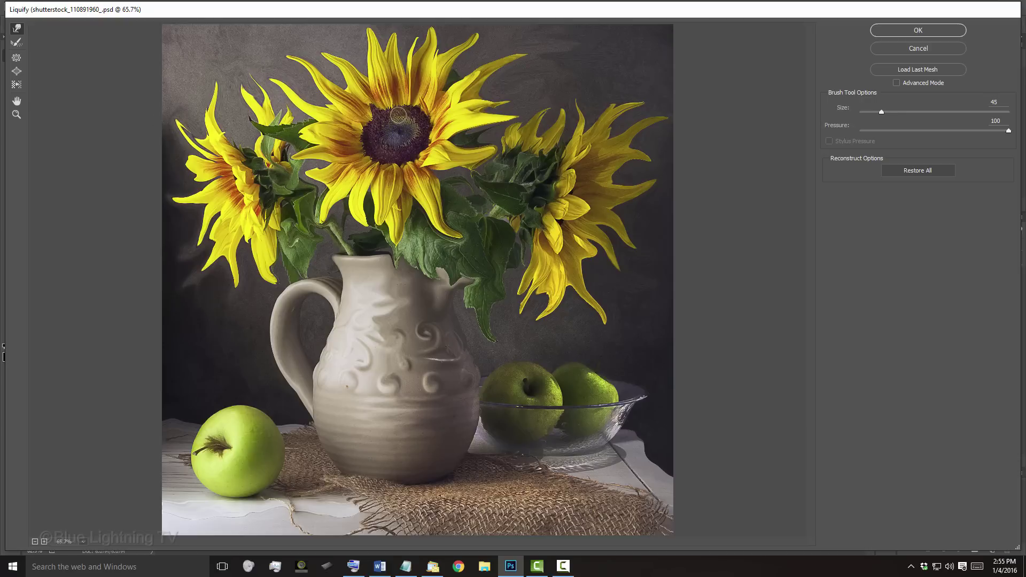
{"action": "mouse_move", "coordinate": [398, 115]}
{"action": "left_mouse_down"}
{"action": "mouse_move", "coordinate": [416, 92]}
{"action": "mouse_move", "coordinate": [426, 137]}
{"action": "mouse_move", "coordinate": [400, 162]}
{"action": "mouse_move", "coordinate": [356, 142]}
{"action": "mouse_move", "coordinate": [339, 113]}
{"action": "mouse_move", "coordinate": [376, 113]}
{"action": "mouse_move", "coordinate": [362, 88]}
{"action": "mouse_move", "coordinate": [386, 90]}
{"action": "left_mouse_up"}
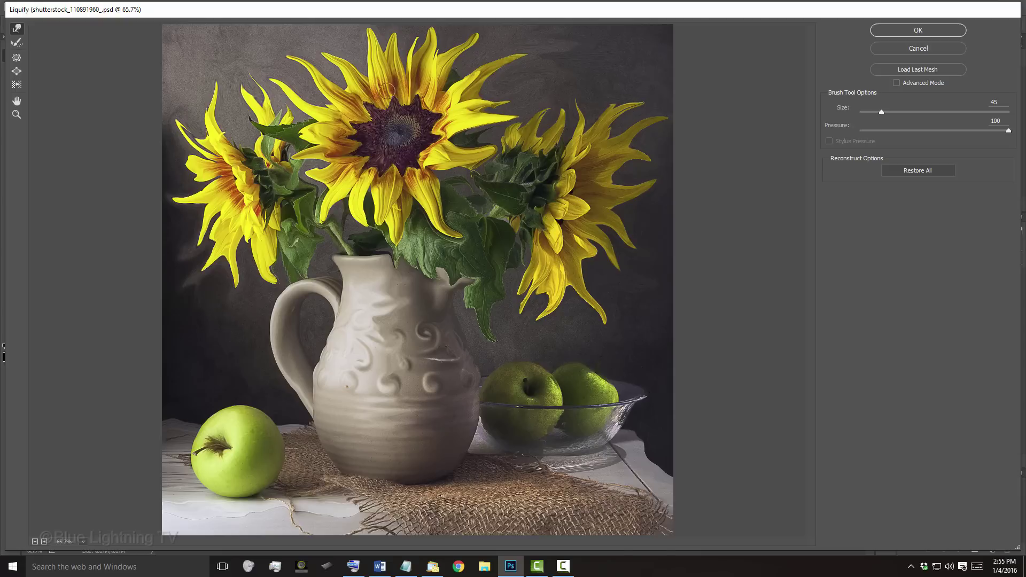
{"action": "left_click", "coordinate": [929, 30]}
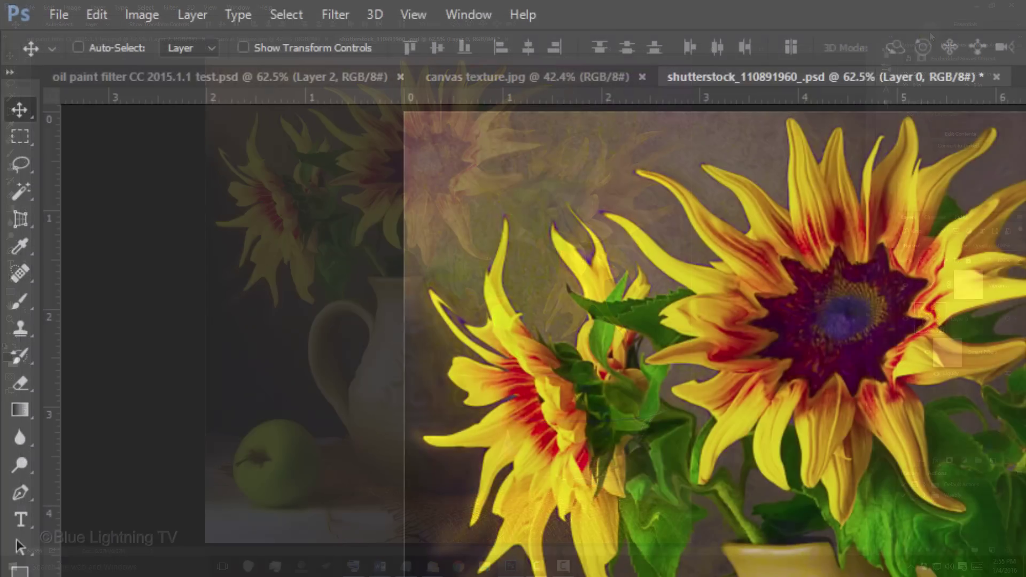
- Apply Oil Paint at Stylization 7.2, Cleanliness 4.4, Scale 10, Bristle Detail 10, Shine 3
{"action": "left_click", "coordinate": [339, 15]}
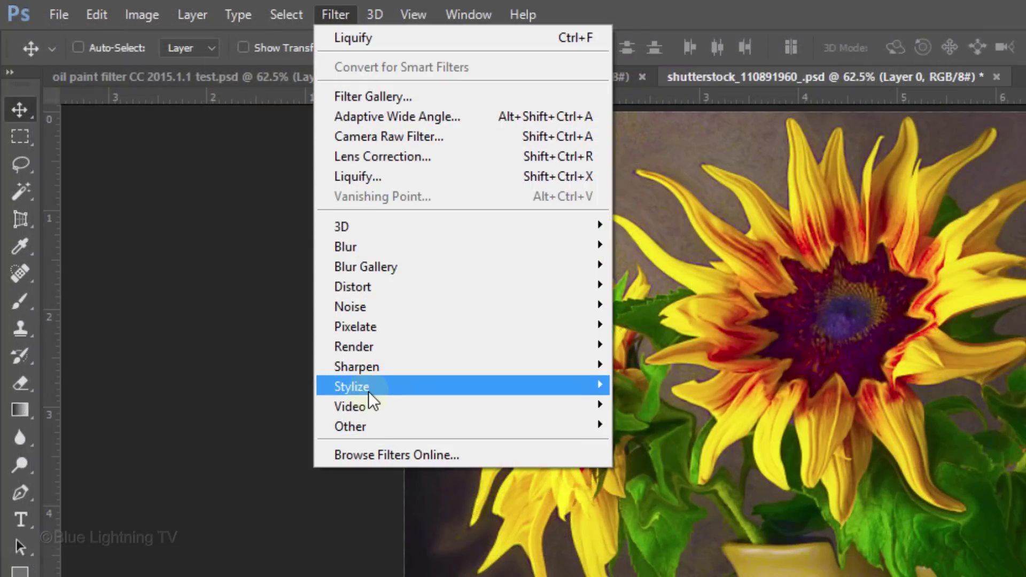
{"action": "mouse_move", "coordinate": [367, 391]}
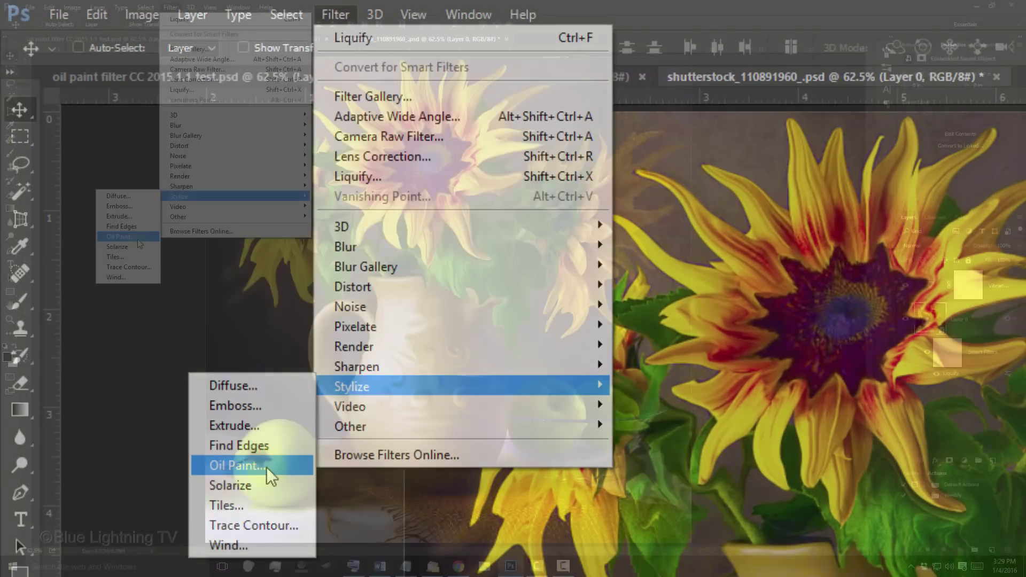
{"action": "left_click", "coordinate": [266, 466]}
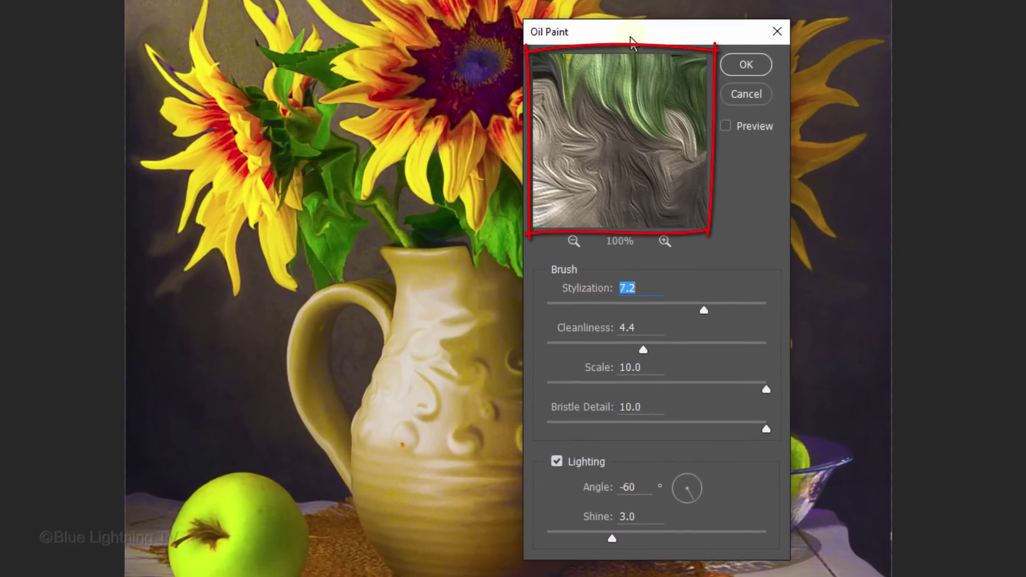
{"action": "left_click", "coordinate": [572, 241]}
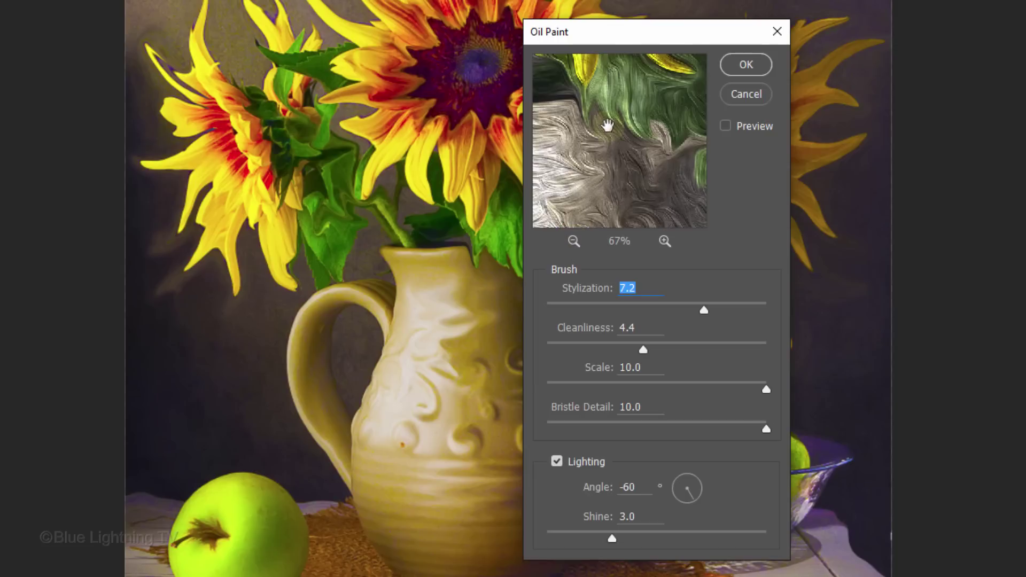
{"action": "mouse_move", "coordinate": [608, 126]}
{"action": "left_mouse_down"}
{"action": "mouse_move", "coordinate": [679, 205]}
{"action": "mouse_move", "coordinate": [671, 238]}
{"action": "left_mouse_up"}
{"action": "mouse_move", "coordinate": [657, 151]}
{"action": "left_mouse_down"}
{"action": "mouse_move", "coordinate": [643, 215]}
{"action": "mouse_move", "coordinate": [585, 236]}
{"action": "left_mouse_up"}
{"action": "left_click", "coordinate": [571, 242]}
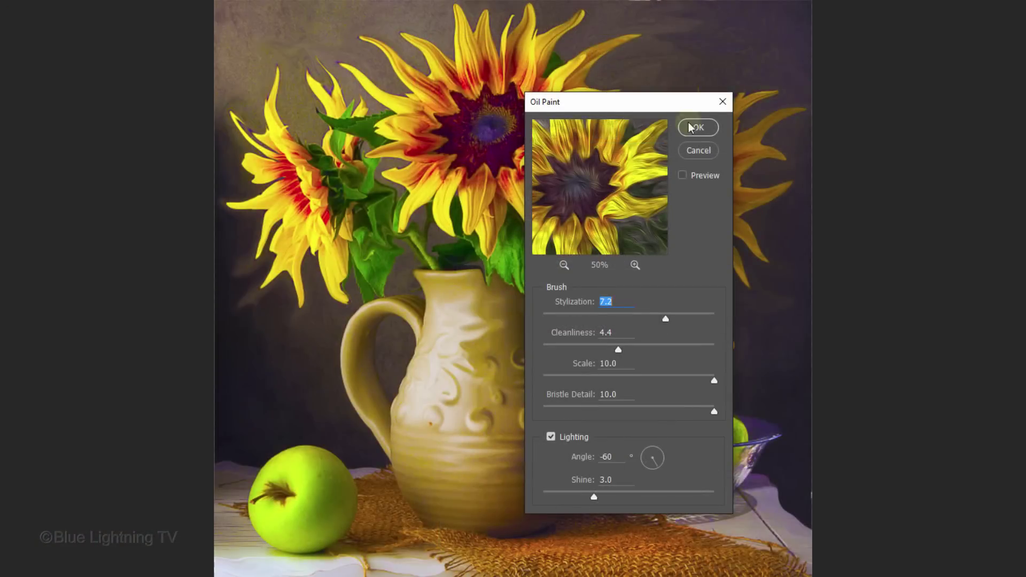
{"action": "left_click", "coordinate": [698, 130]}
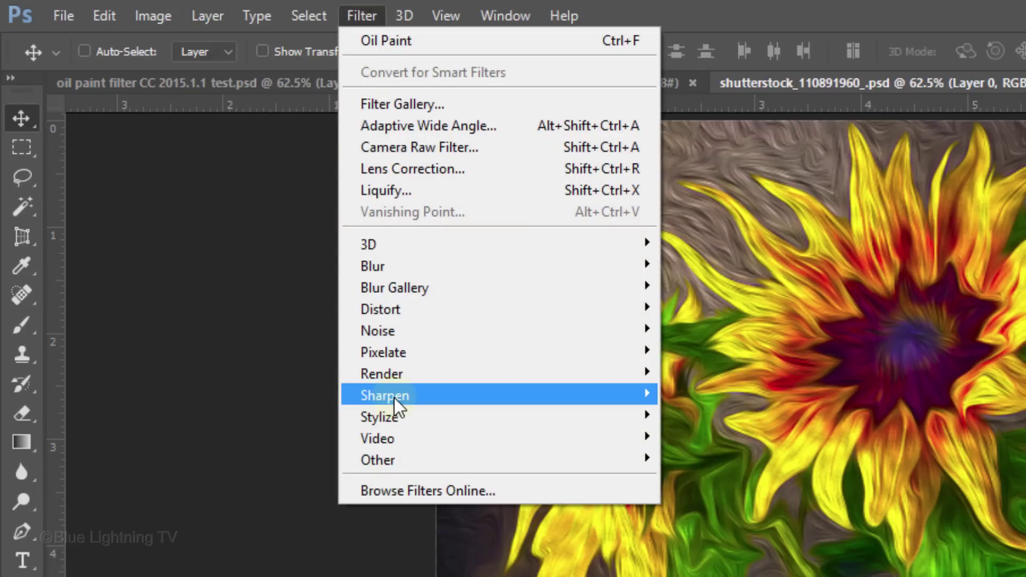
- Sharpen the painting with Unsharp Mask at Amount 230%, Radius 1.7 px, Threshold 30 levels
{"action": "mouse_move", "coordinate": [393, 396]}
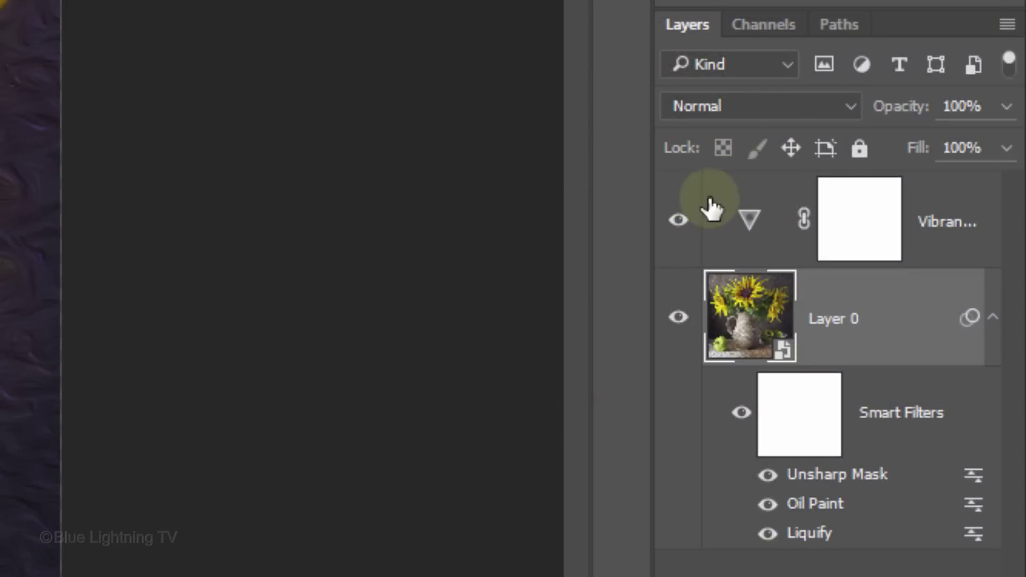
- Copy all of canvas texture.jpg and paste it into the sunflower .psd as a new layer
{"action": "left_click", "coordinate": [747, 220]}
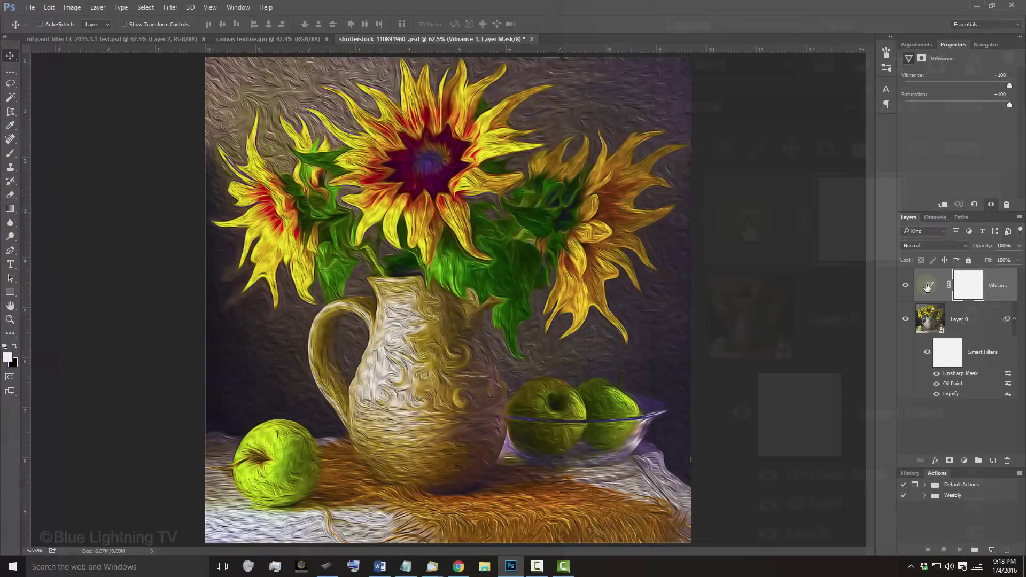
{"action": "left_click", "coordinate": [279, 42]}
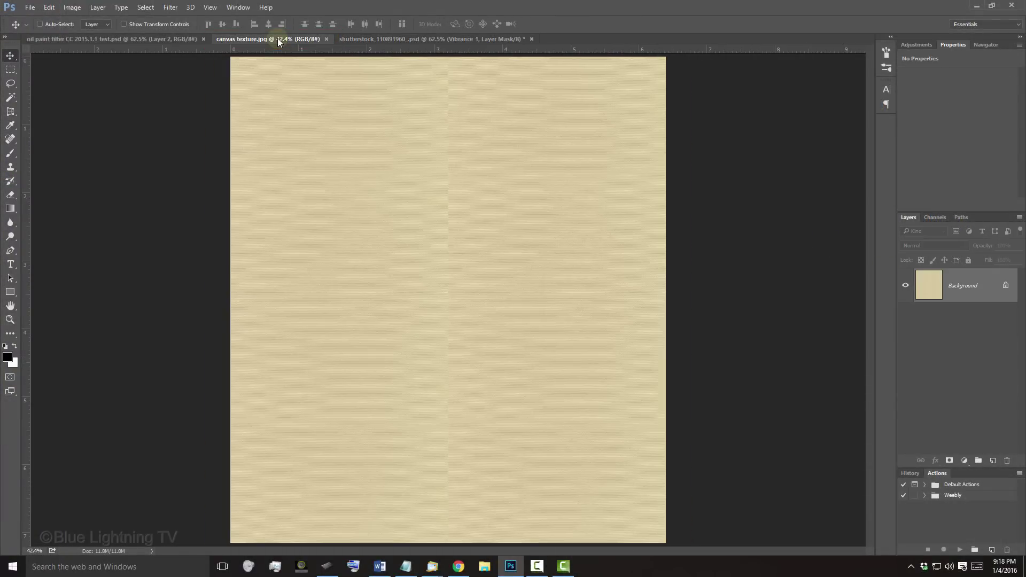
{"action": "key", "text": "ctrl+a"}
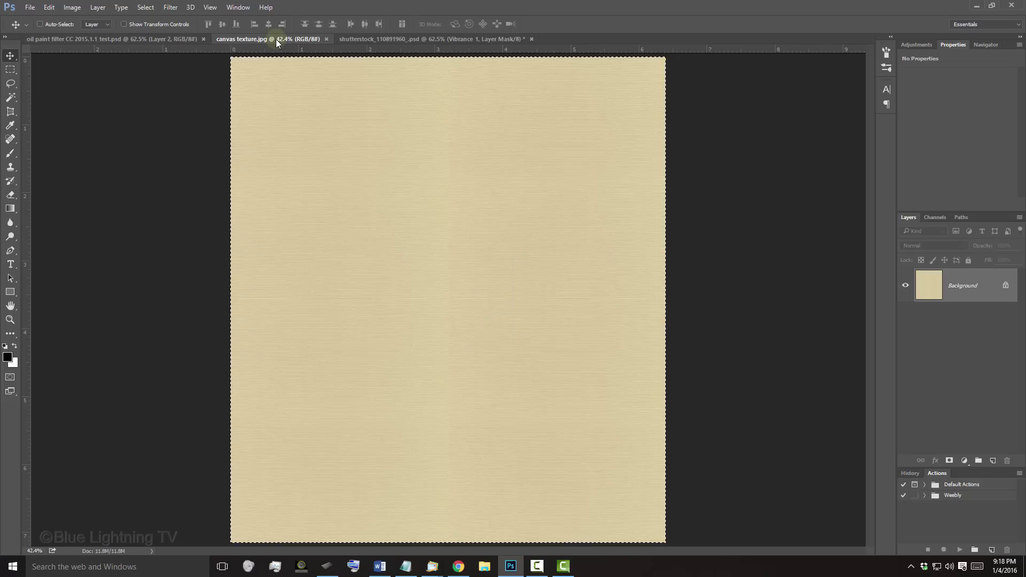
{"action": "key", "text": "ctrl+c"}
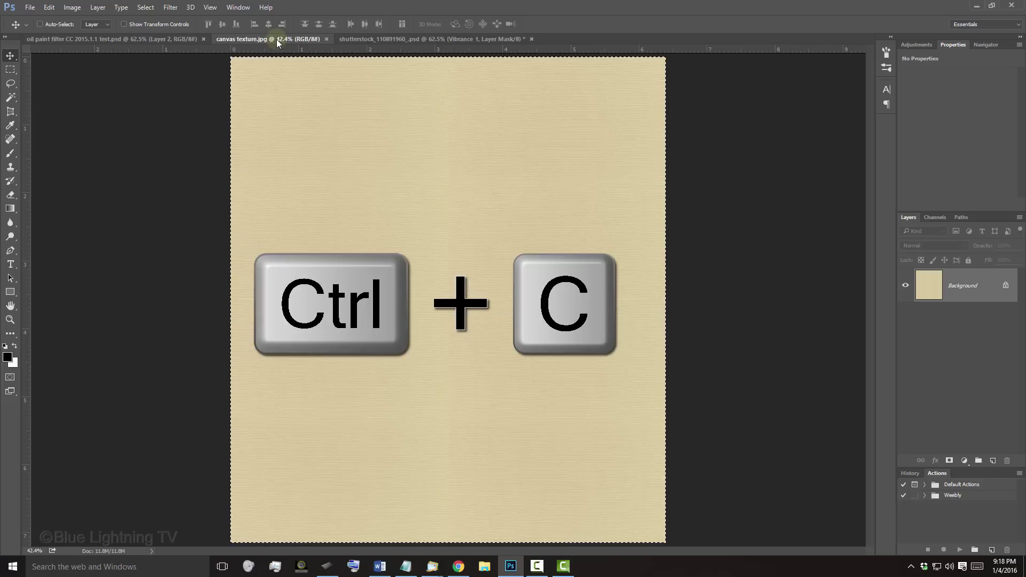
{"action": "left_click", "coordinate": [391, 39]}
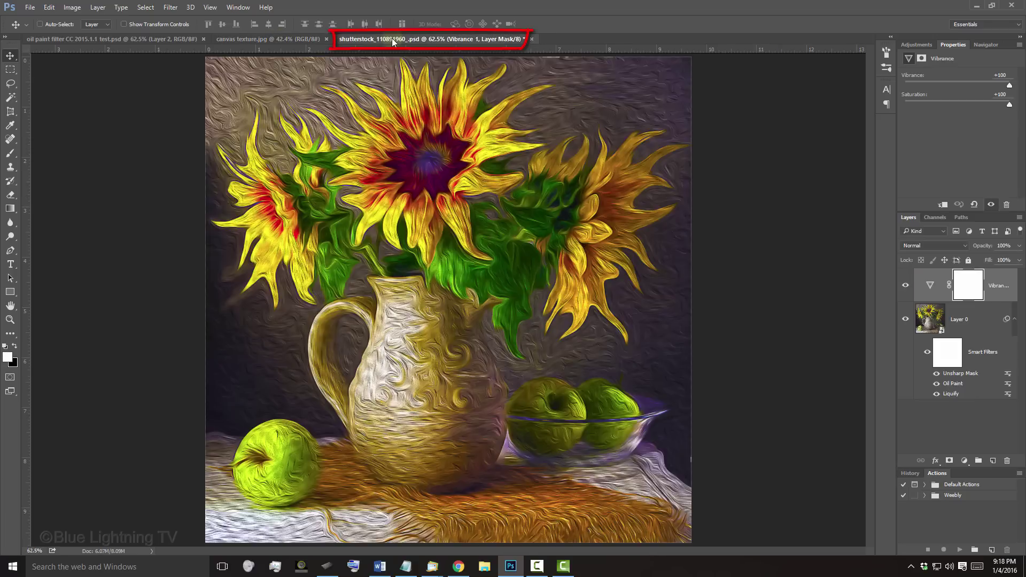
{"action": "key", "text": "ctrl+v"}
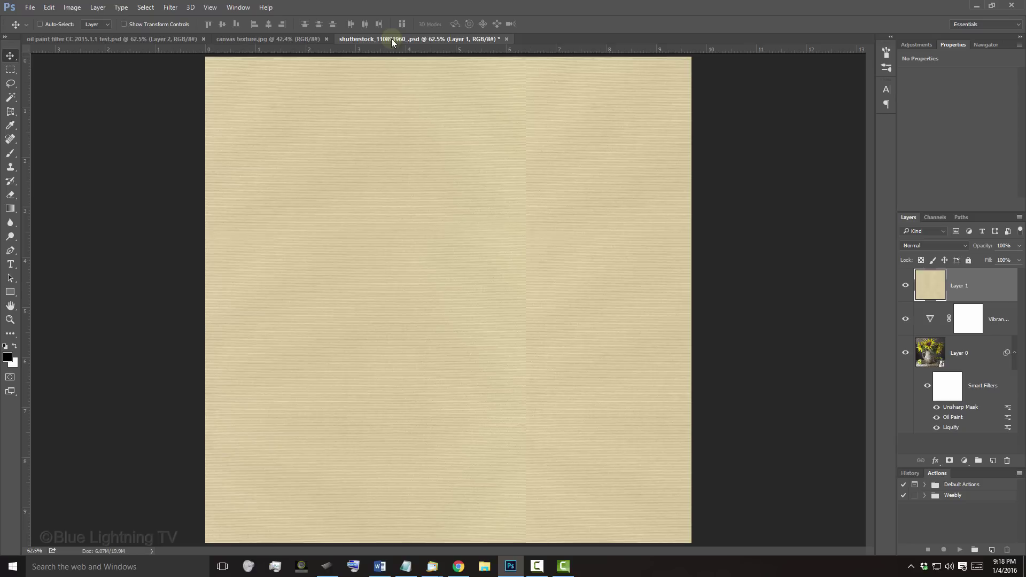
- Move the texture layer to the canvas's top-left corner and scale it to about 79%
{"action": "key", "text": "ctrl+t"}
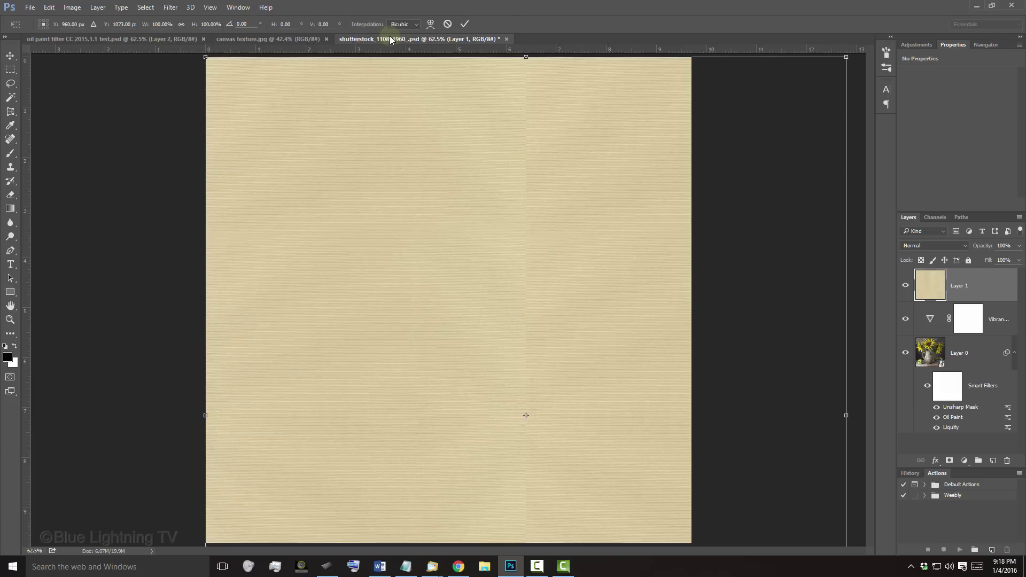
{"action": "key", "text": "ctrl+0"}
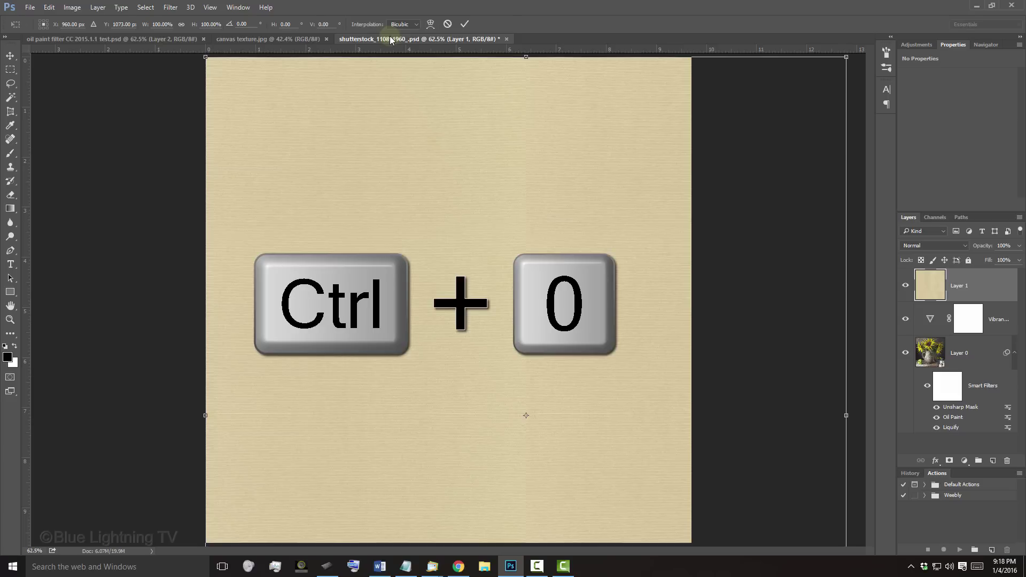
{"action": "key", "text": "ctrl+0"}
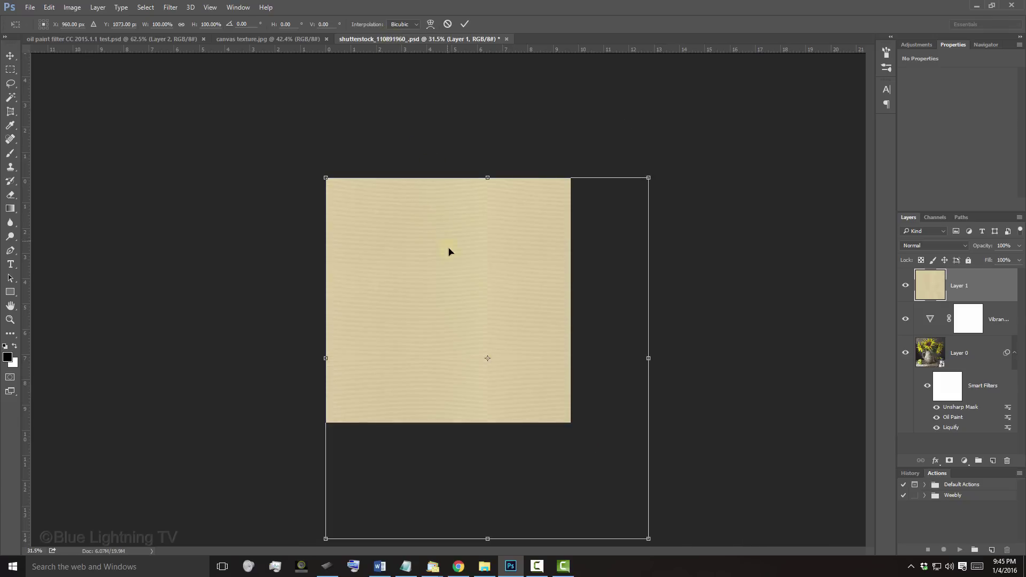
{"action": "left_click_drag", "start_coordinate": [453, 275], "coordinate": [416, 220]}
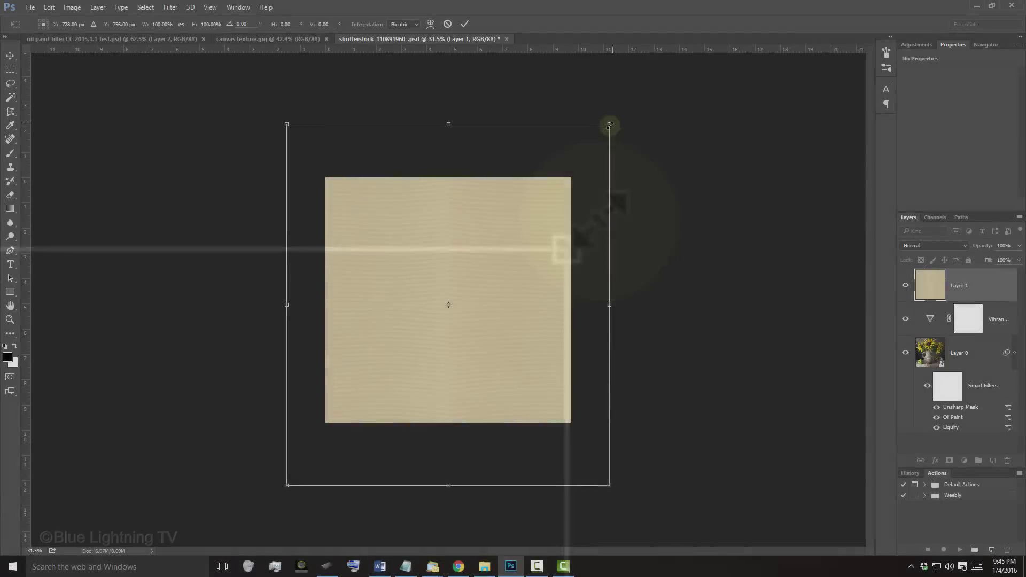
{"action": "left_click_drag", "start_coordinate": [609, 121], "coordinate": [575, 162]}
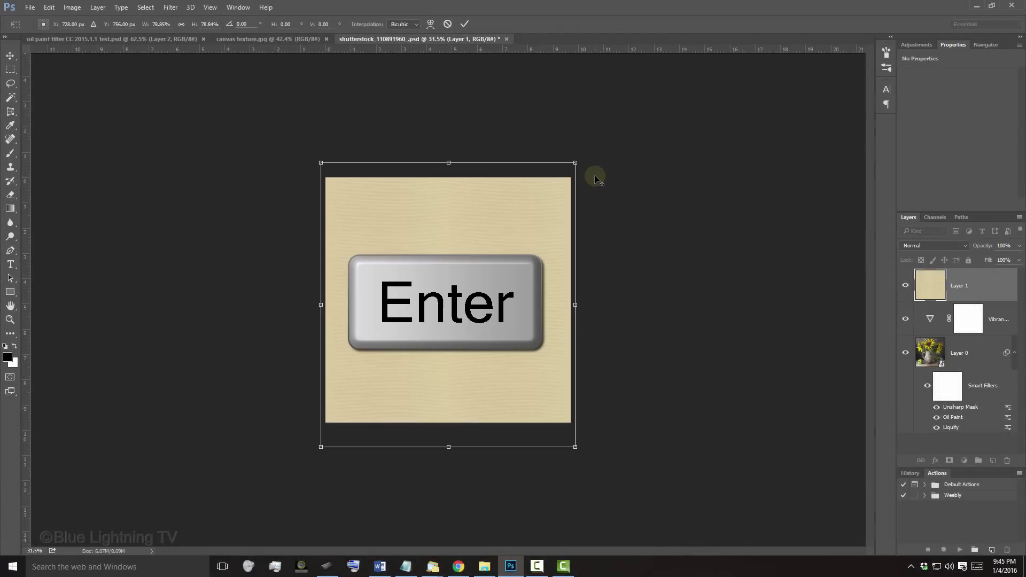
{"action": "key", "text": "Return"}
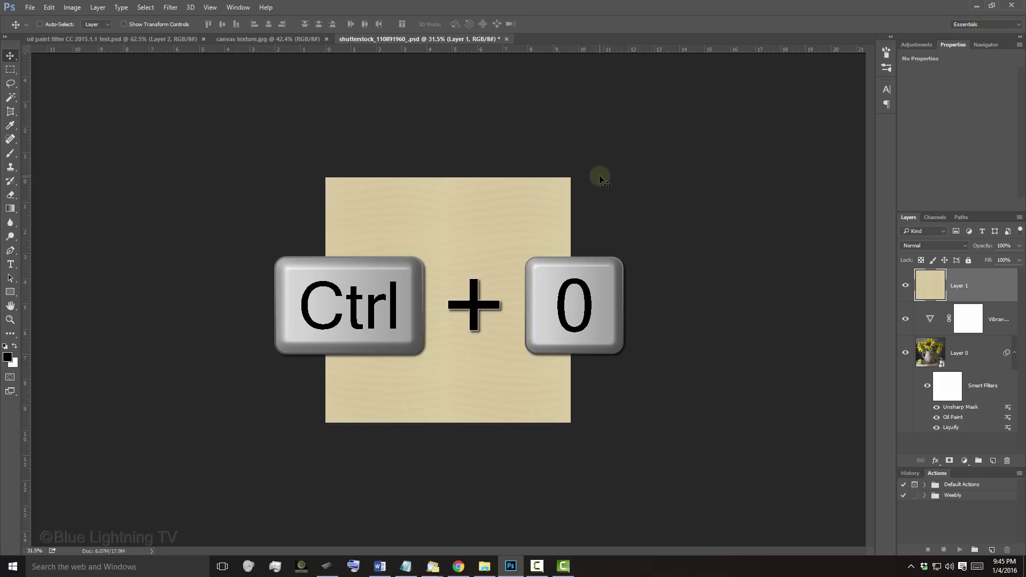
{"action": "key", "text": "ctrl+0"}
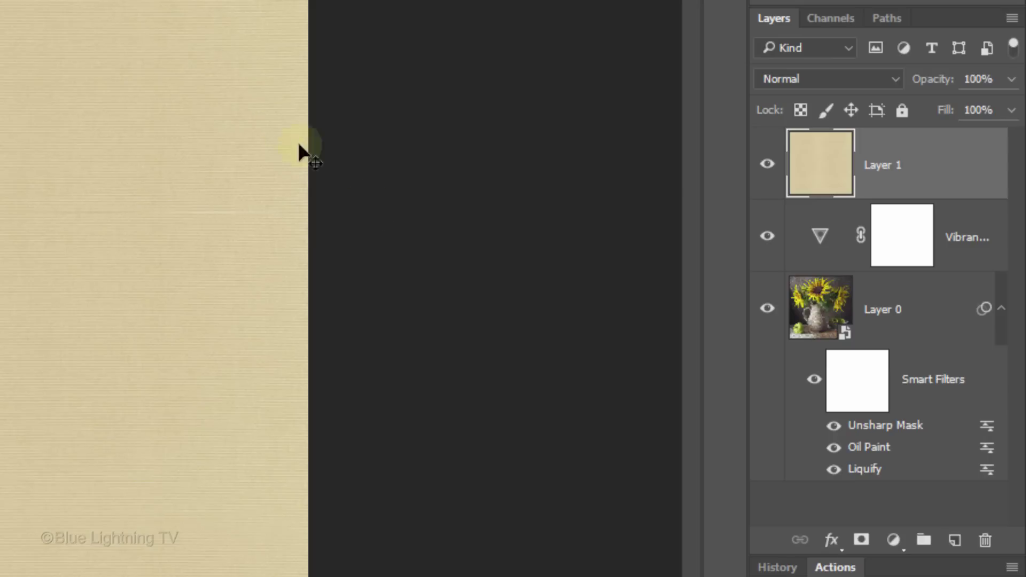
- Add a layer mask to Layer 1 and invert it to black to hide the texture
{"action": "left_click", "coordinate": [860, 541]}
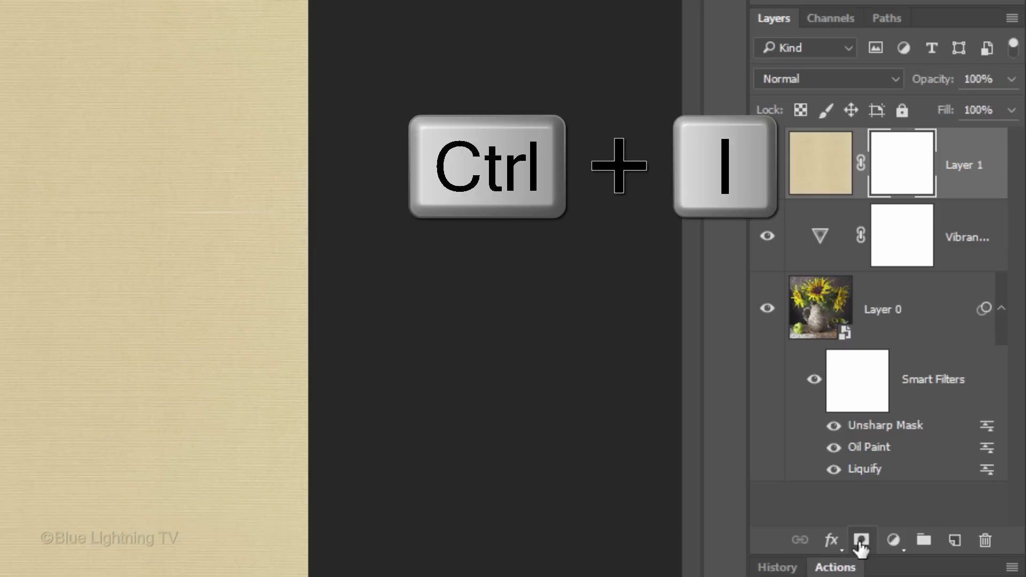
{"action": "key", "text": "ctrl+i"}
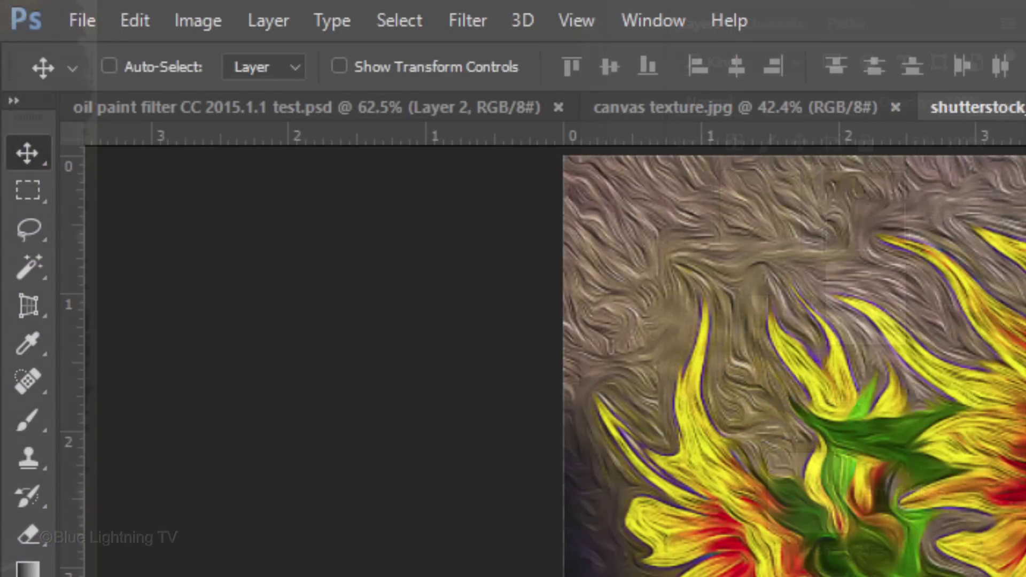
- Load the Dry Media Brushes set in place of the current brushes and choose its rough 20 px brush
{"action": "left_click", "coordinate": [30, 421]}
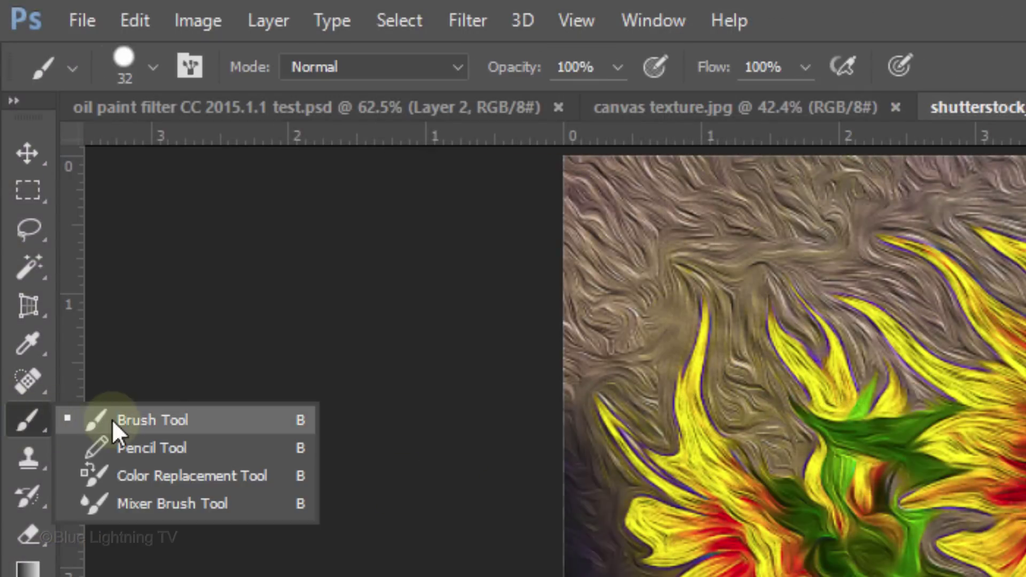
{"action": "left_click", "coordinate": [155, 418]}
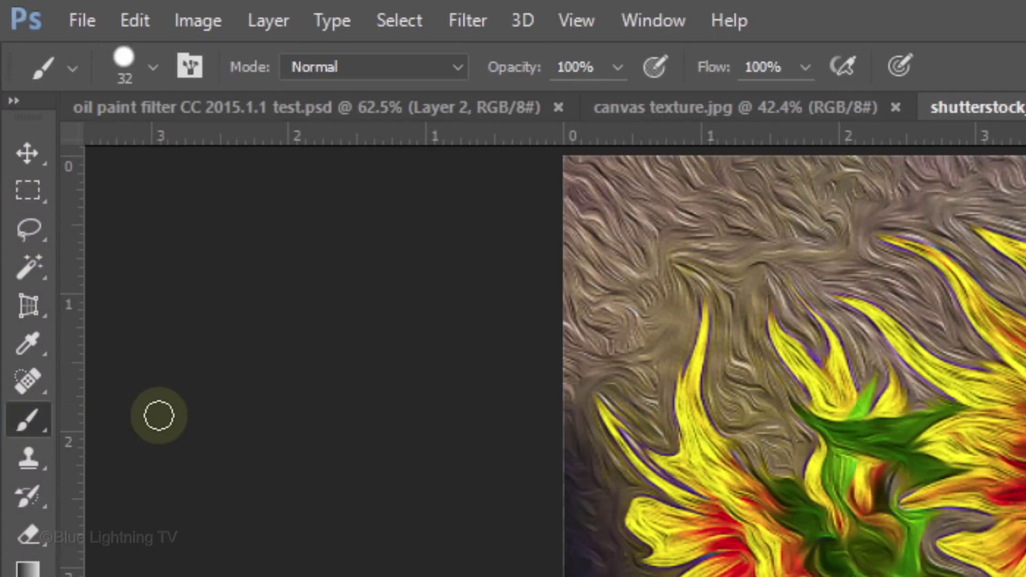
{"action": "left_click", "coordinate": [152, 67]}
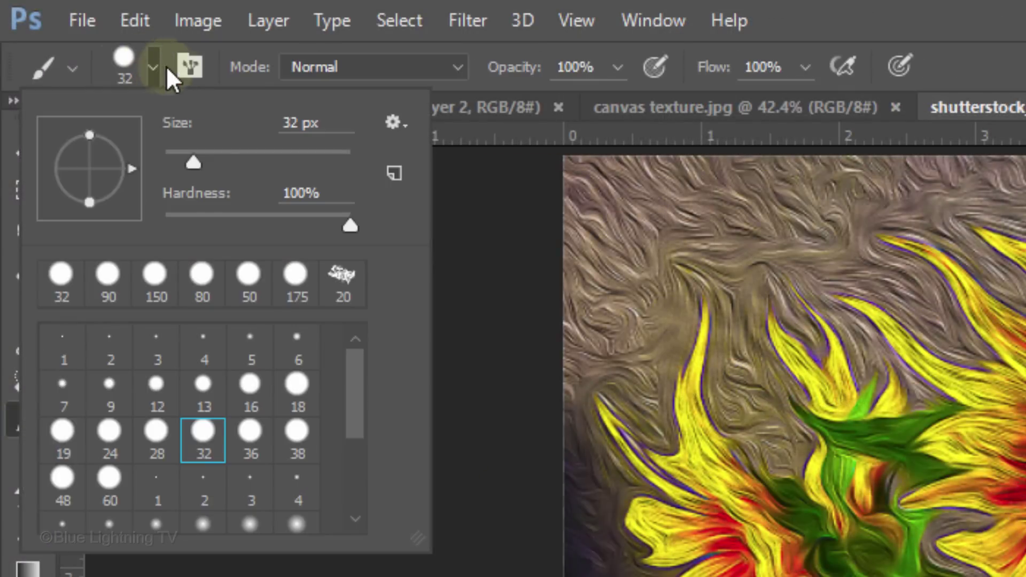
{"action": "left_click", "coordinate": [398, 118]}
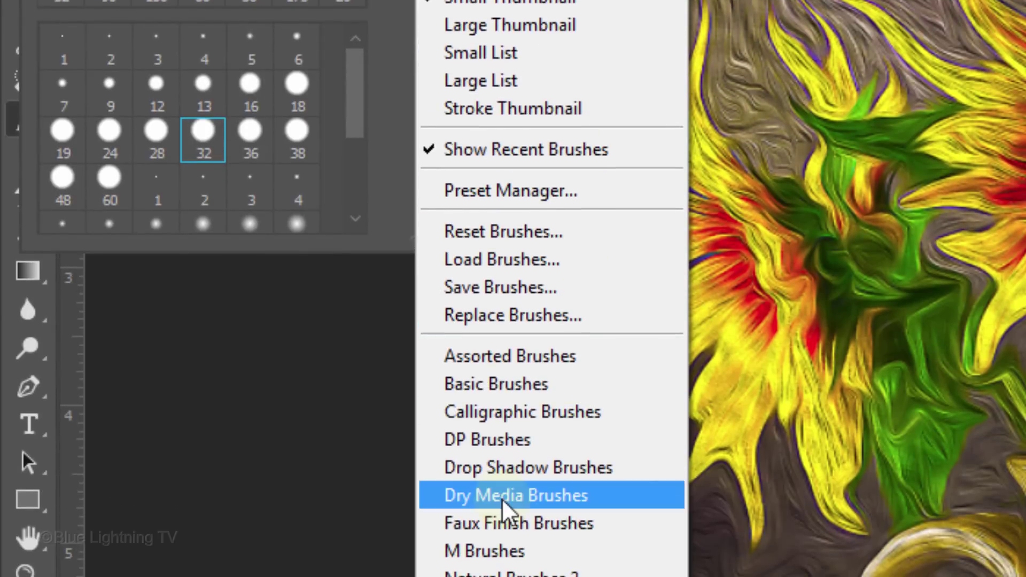
{"action": "left_click", "coordinate": [503, 501]}
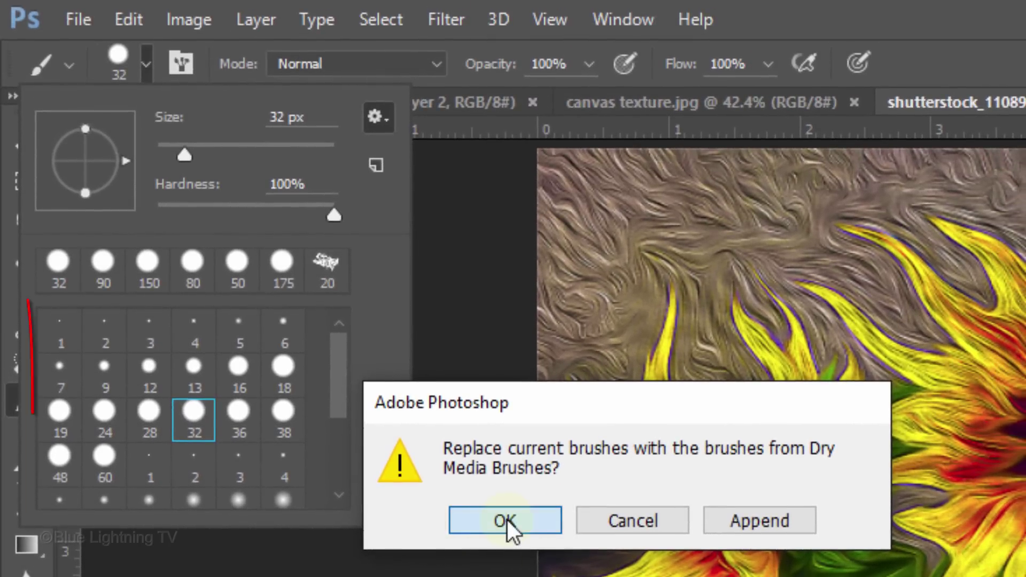
{"action": "left_click", "coordinate": [505, 520]}
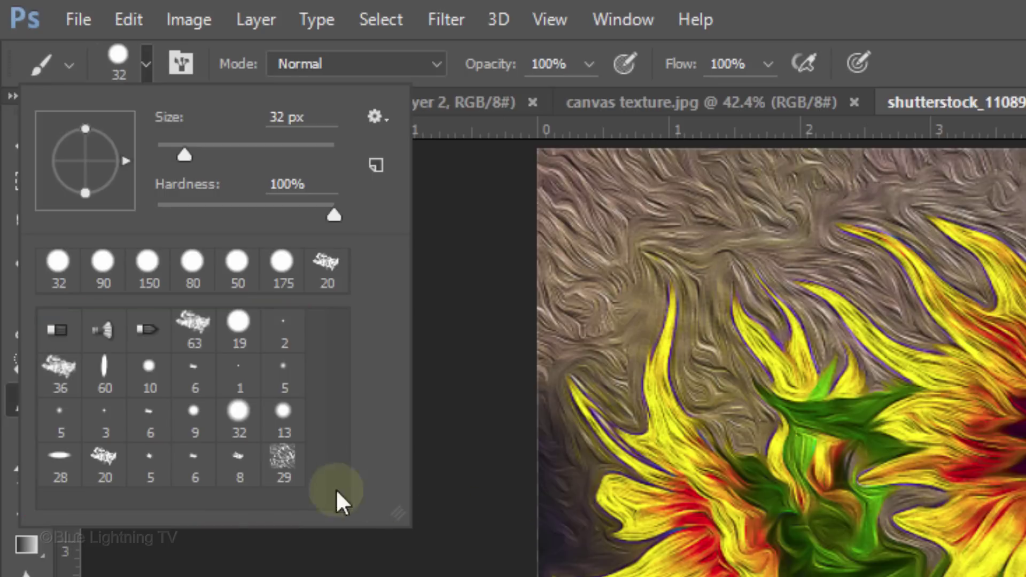
{"action": "left_click", "coordinate": [104, 465]}
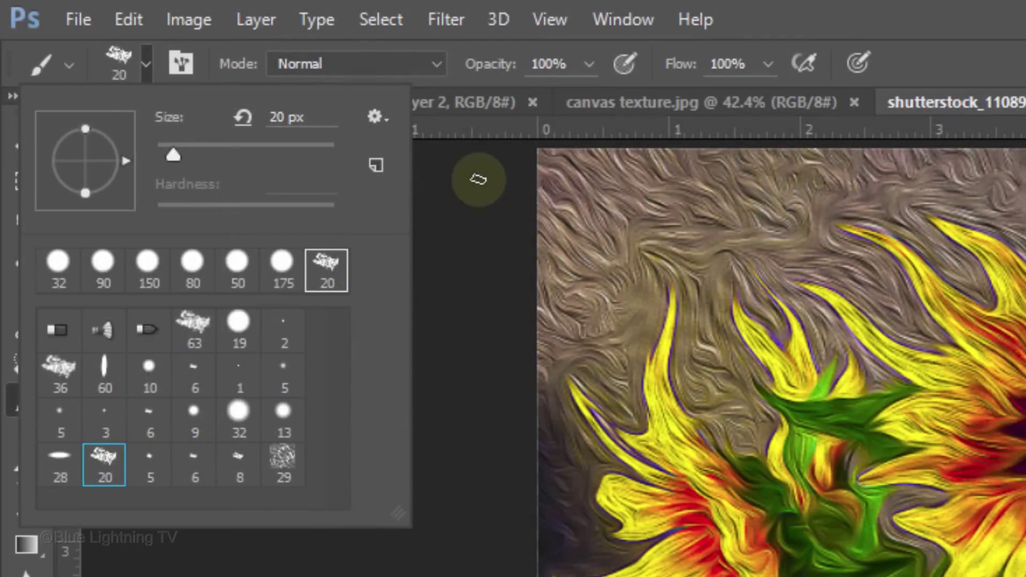
- Paint rough mask strokes along the top and right edges to reveal the canvas texture
{"action": "left_click", "coordinate": [553, 152]}
{"action": "mouse_move", "coordinate": [553, 152]}
{"action": "left_mouse_down"}
{"action": "mouse_move", "coordinate": [999, 140]}
{"action": "mouse_move", "coordinate": [1025, 156]}
{"action": "left_mouse_up"}
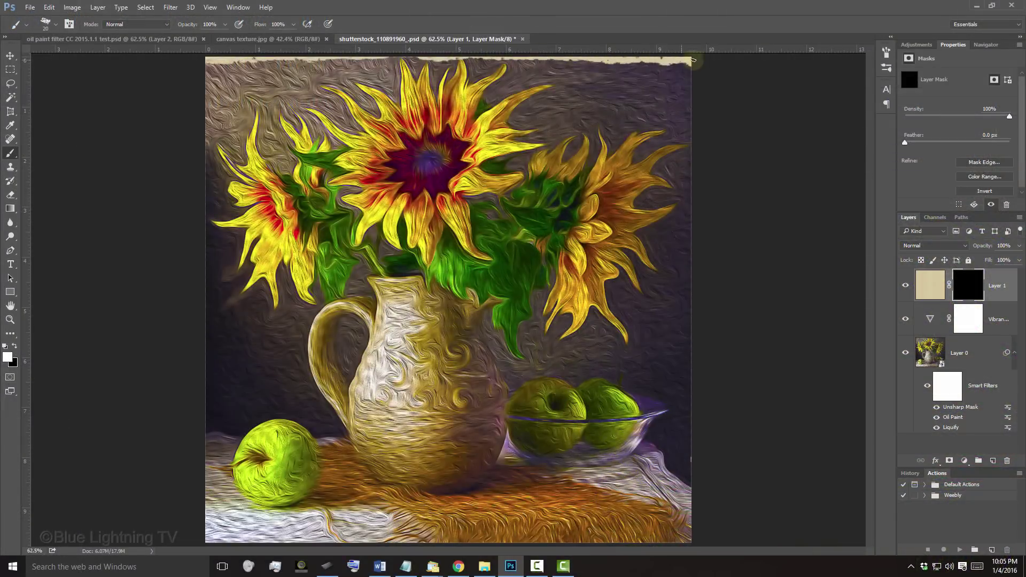
{"action": "mouse_move", "coordinate": [692, 59]}
{"action": "left_mouse_down"}
{"action": "mouse_move", "coordinate": [695, 507]}
{"action": "mouse_move", "coordinate": [645, 540]}
{"action": "mouse_move", "coordinate": [390, 544]}
{"action": "mouse_move", "coordinate": [211, 530]}
{"action": "mouse_move", "coordinate": [200, 131]}
{"action": "mouse_move", "coordinate": [209, 78]}
{"action": "mouse_move", "coordinate": [229, 58]}
{"action": "mouse_move", "coordinate": [209, 66]}
{"action": "left_mouse_up"}
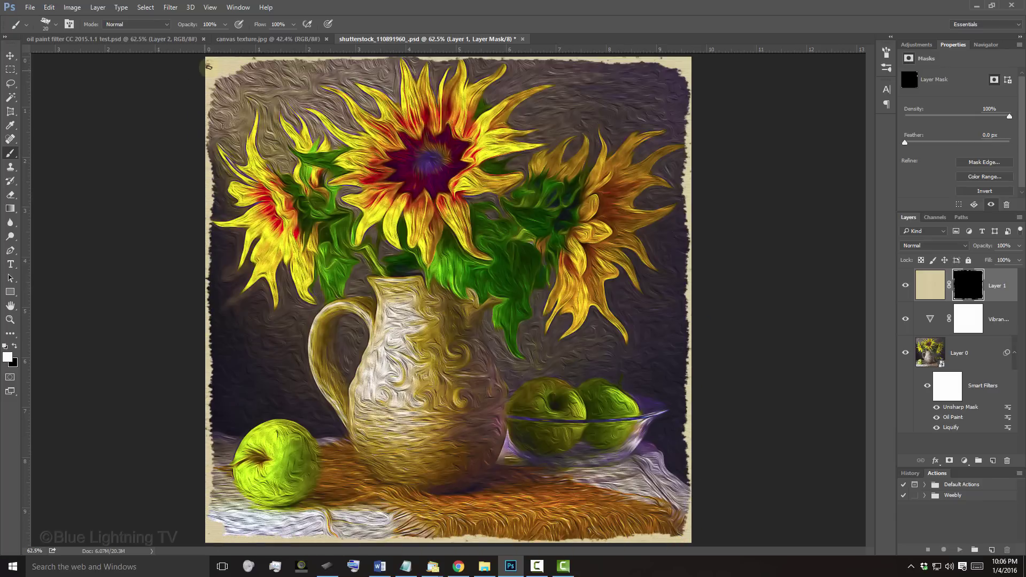